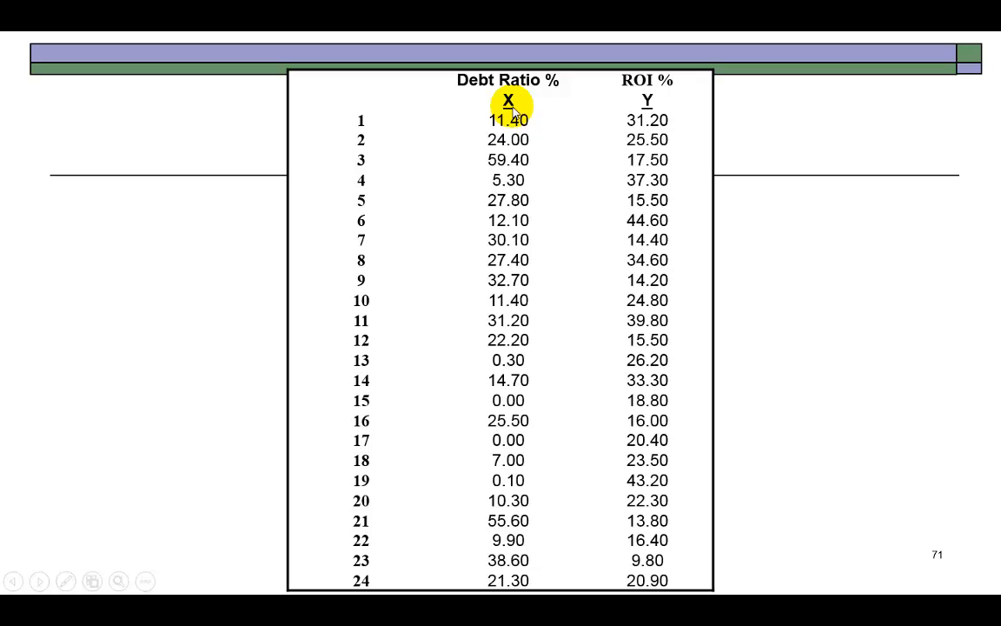
Step: Leave the slide show and switch to the Regression-Examples workbook in Excel
click(528, 397)
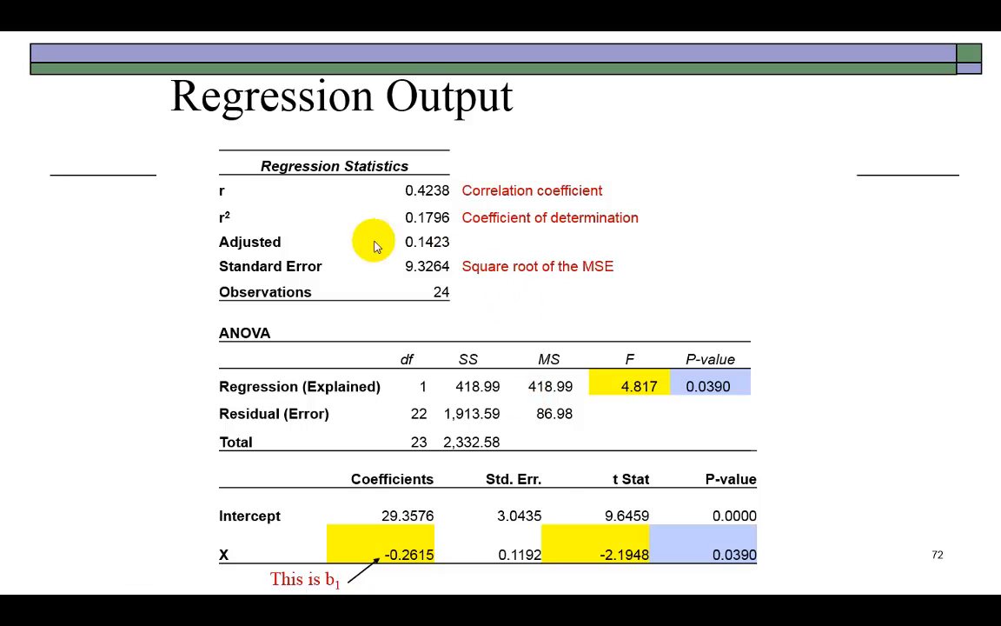
key(Escape)
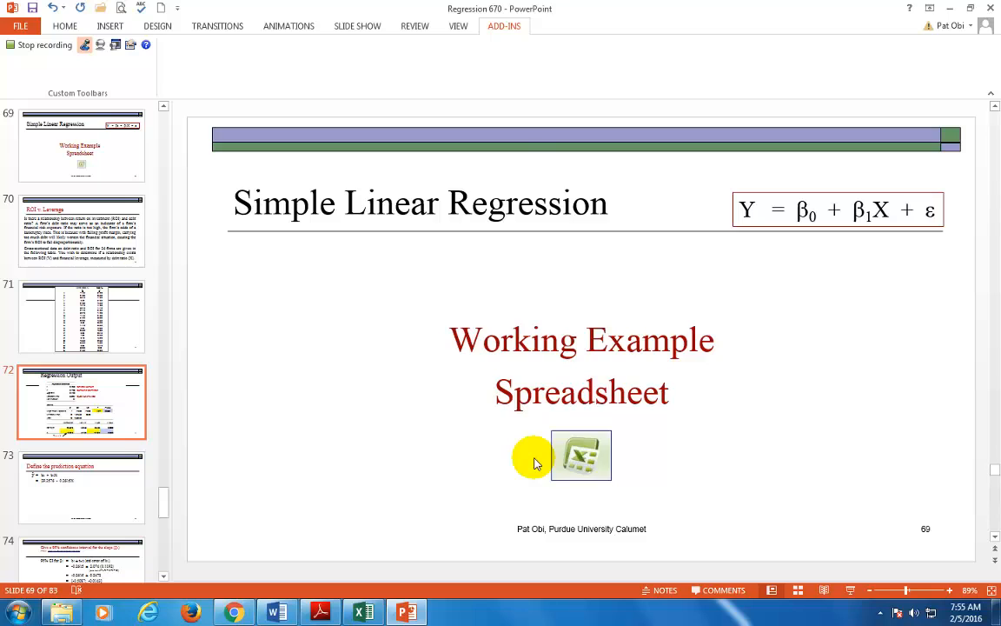
click(363, 613)
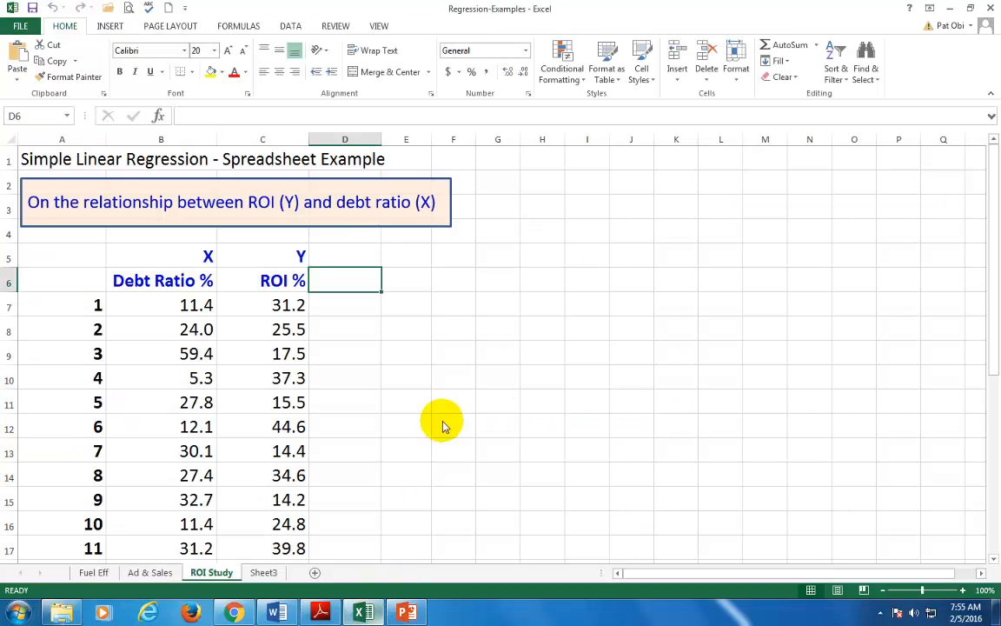
Step: Start the Regression tool of the data analysis add-in for the ROI Study sheet
mouse_move(996, 291)
mouse_down()
mouse_move(992, 513)
mouse_move(991, 302)
mouse_up()
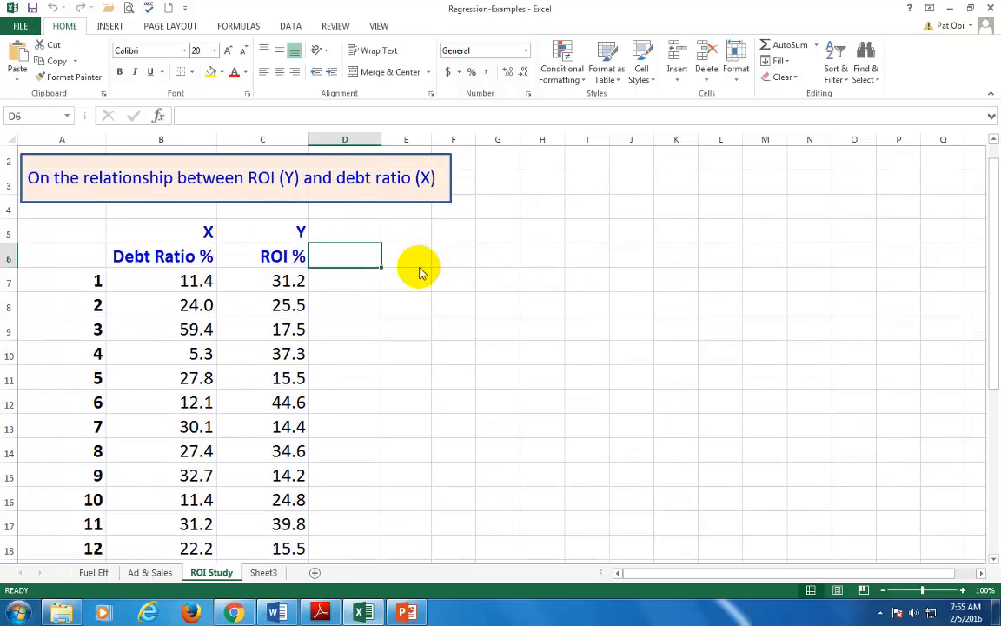
click(287, 29)
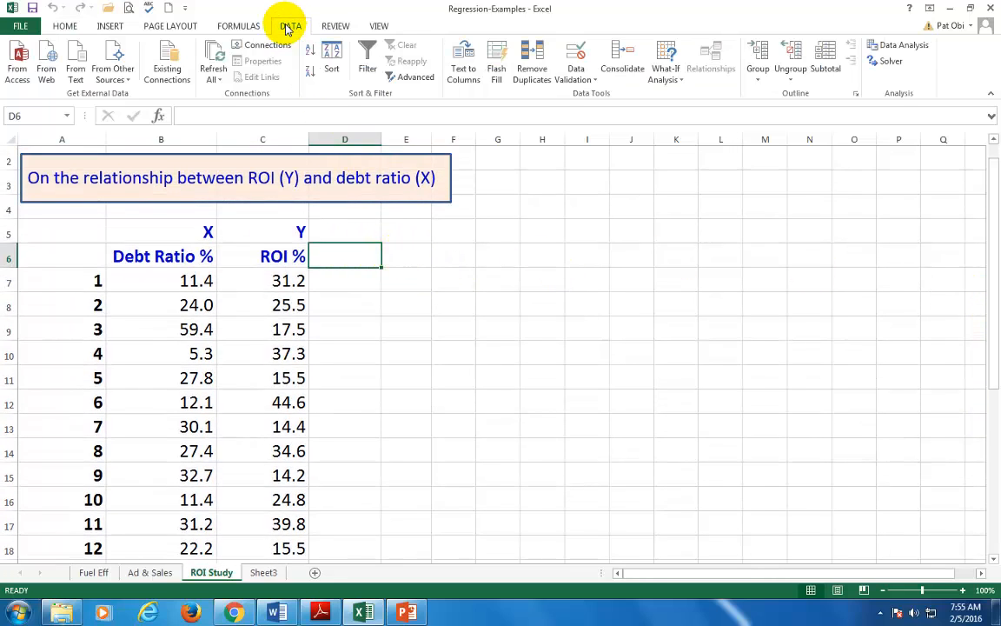
click(904, 47)
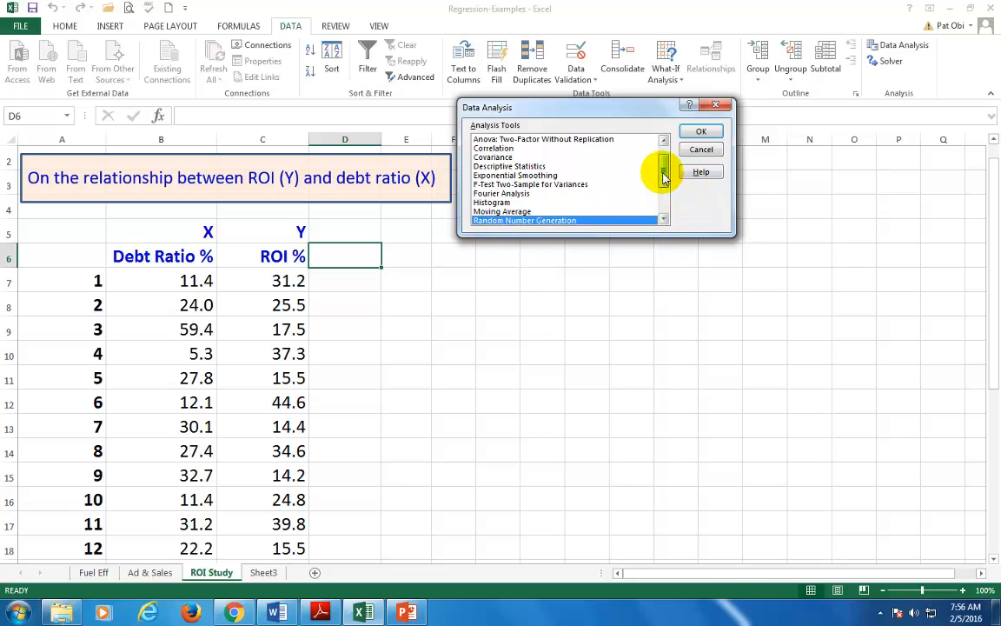
drag(663, 176, 661, 191)
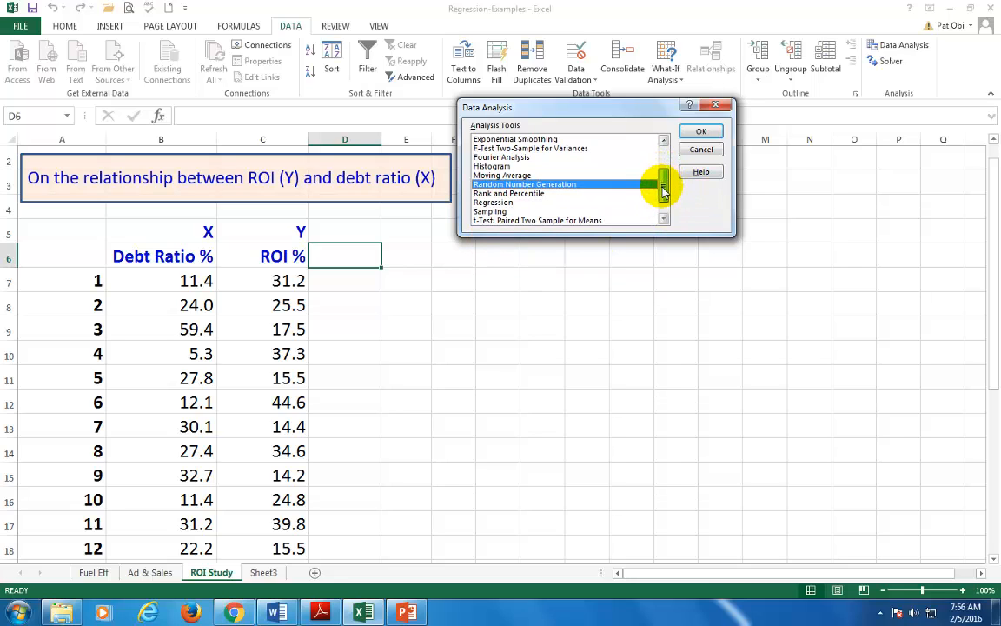
click(488, 204)
click(696, 133)
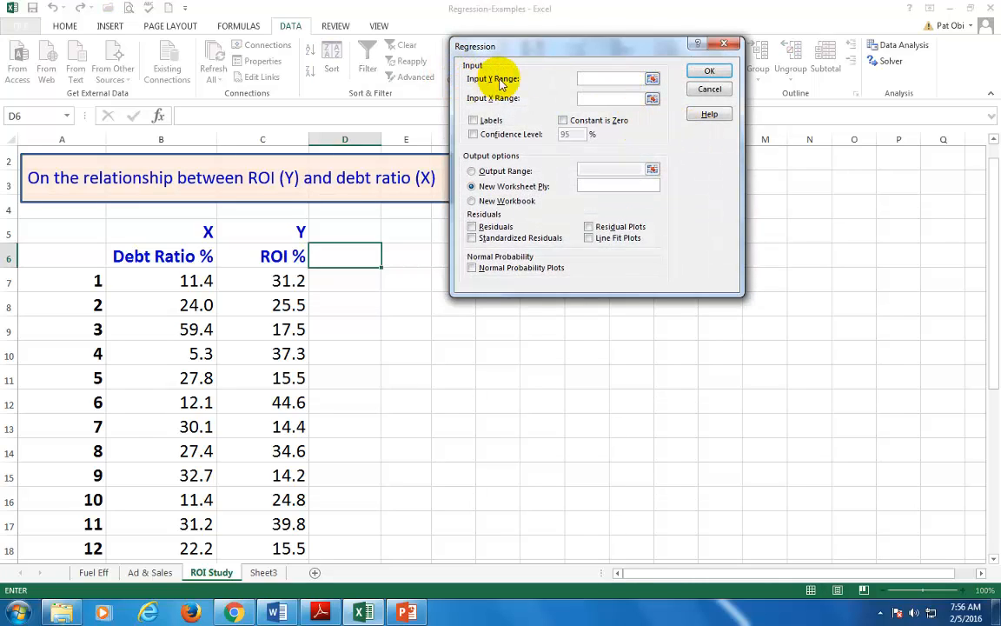
Step: Set the regression's Y range to the ROI % column C6:C30 and its X range to the Debt Ratio % column B6:B30
click(285, 258)
drag(283, 258, 282, 511)
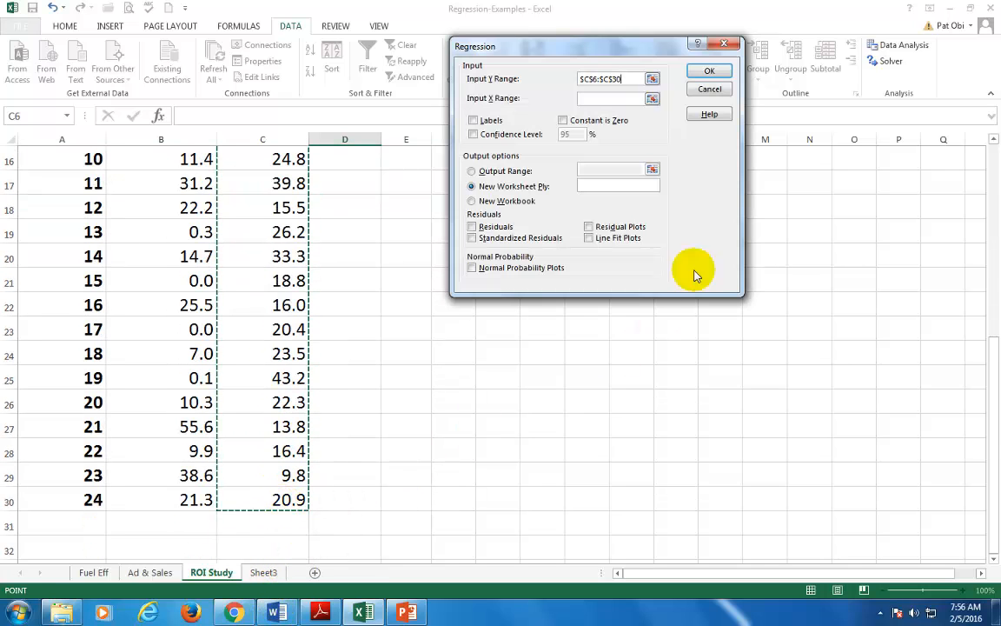
click(601, 102)
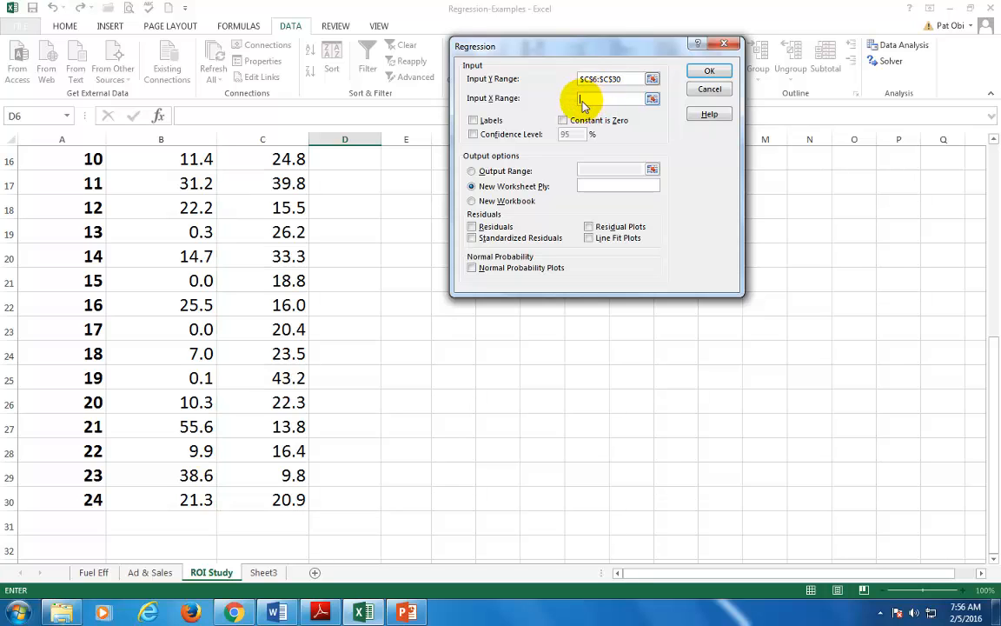
scroll(409, 223, up, 5)
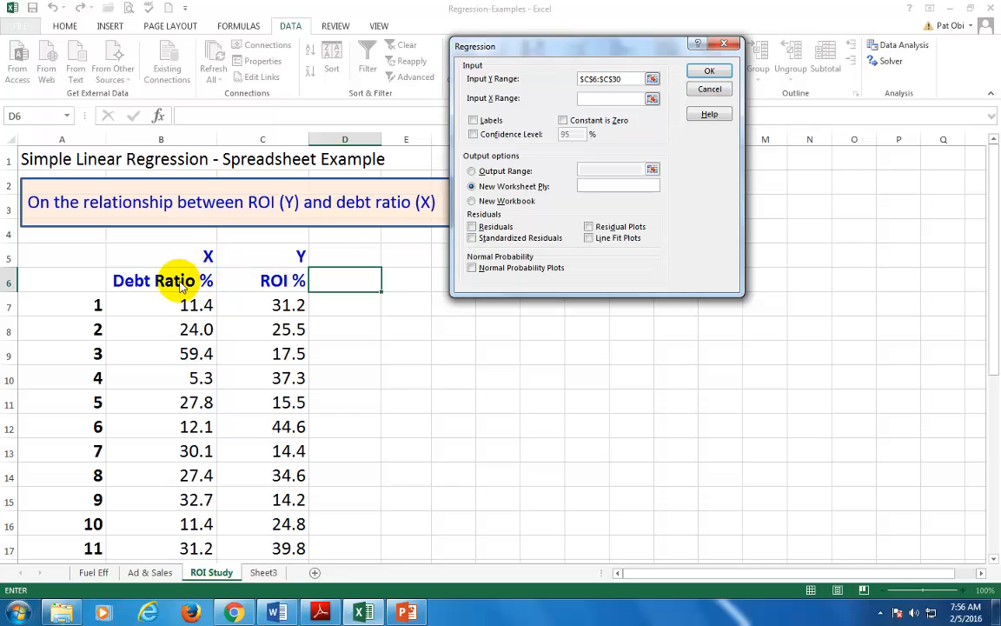
drag(180, 287, 188, 526)
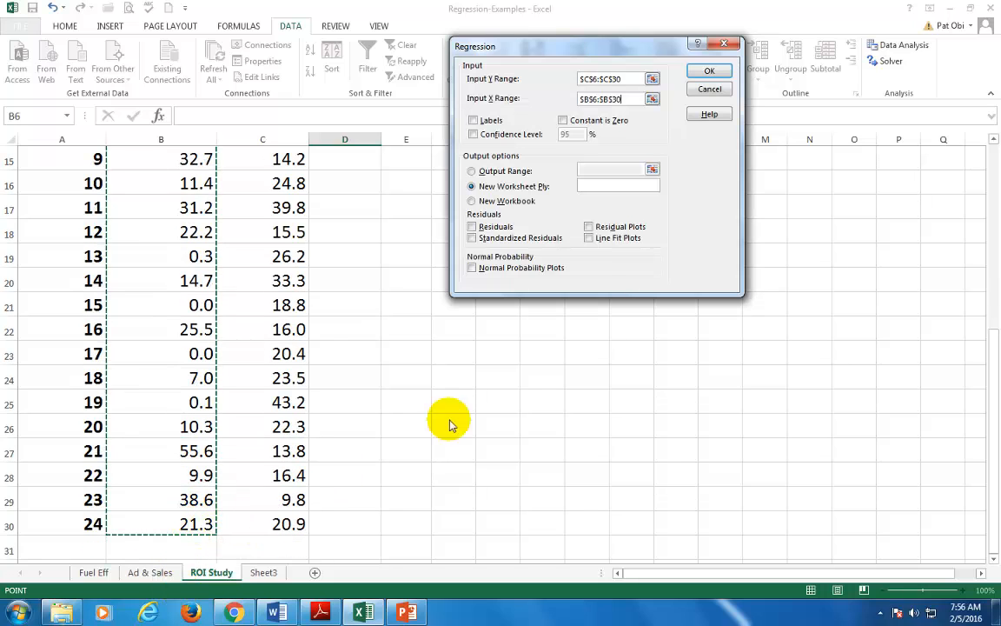
scroll(352, 257, up, 5)
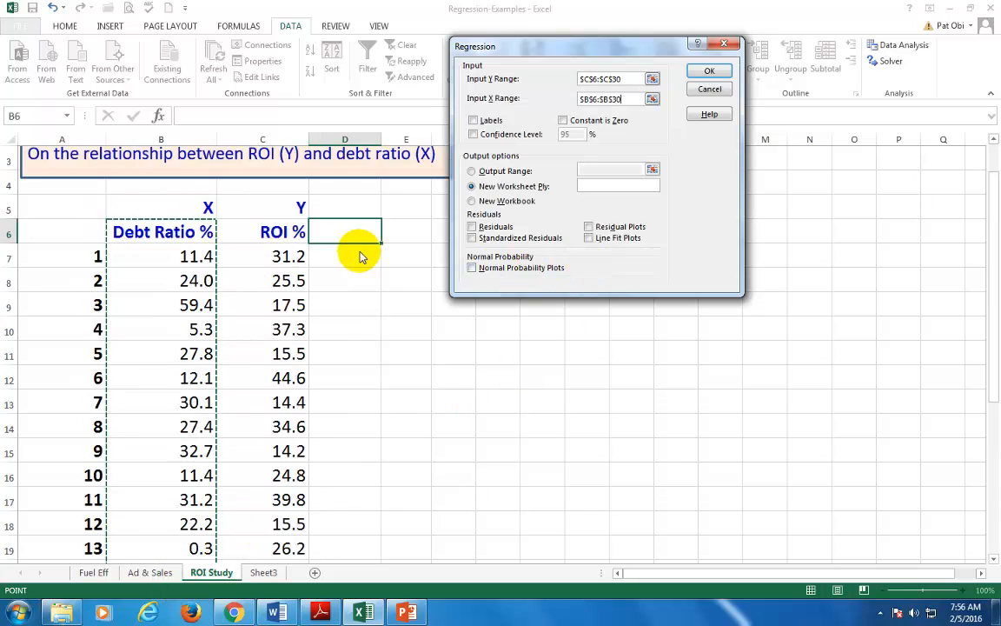
Step: Mark the regression ranges as containing labels and enable the 95% confidence level
click(473, 120)
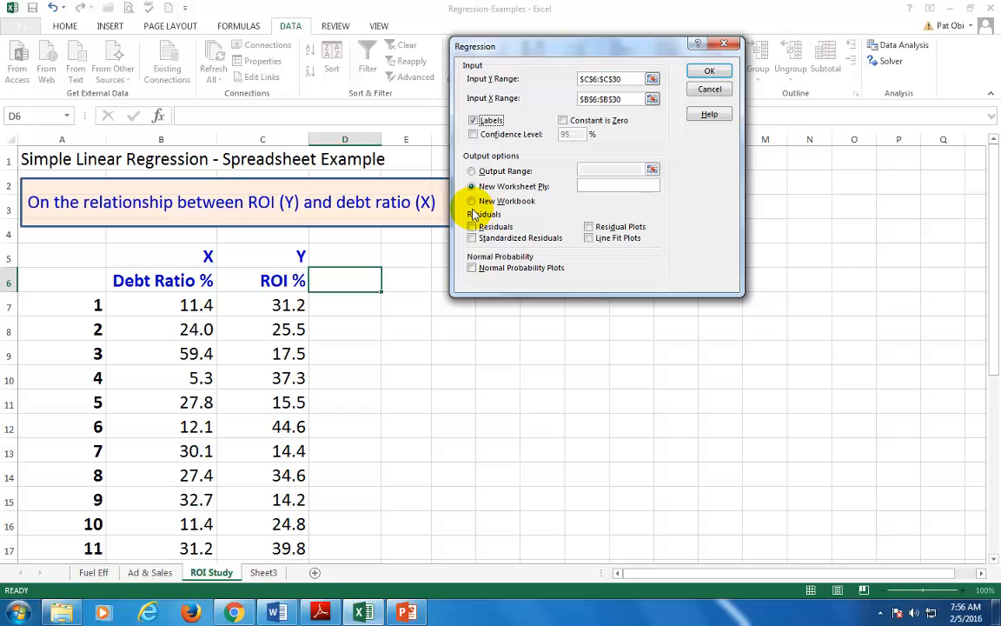
click(474, 135)
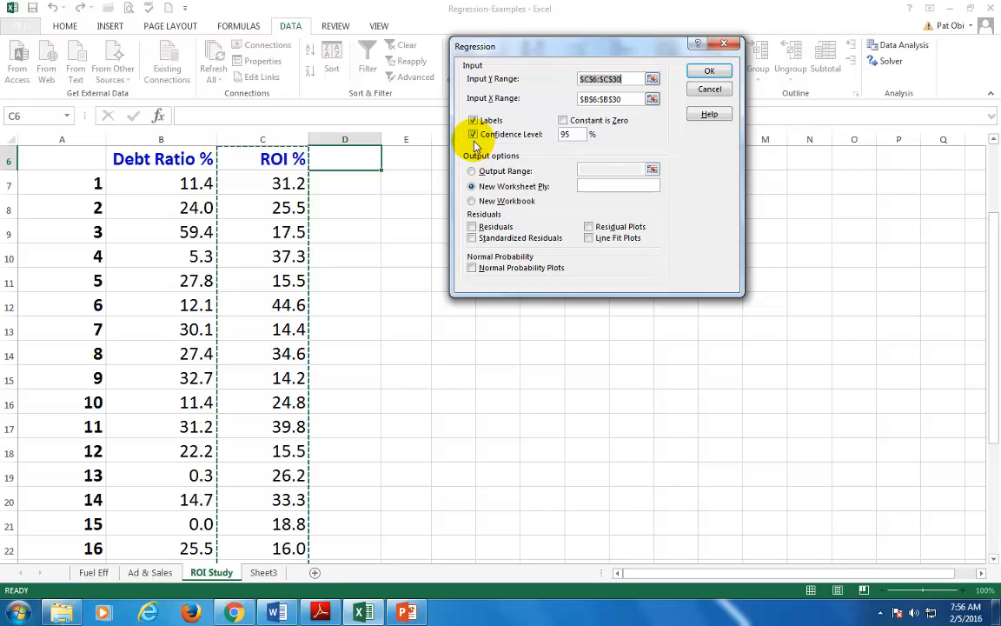
double_click(561, 136)
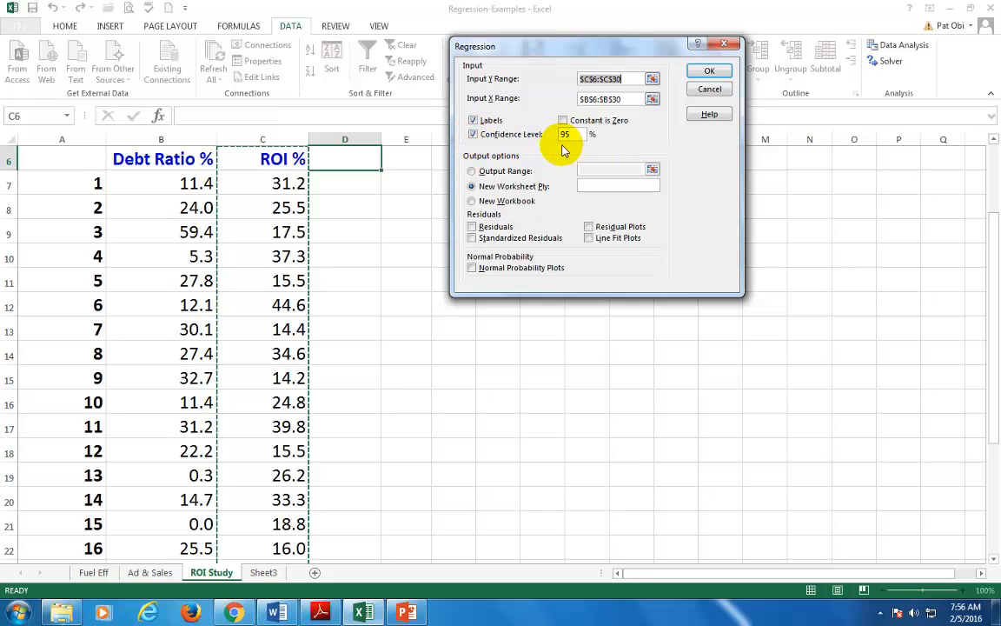
Step: Place the regression output at cell A32 with residuals included, and run the analysis
click(473, 174)
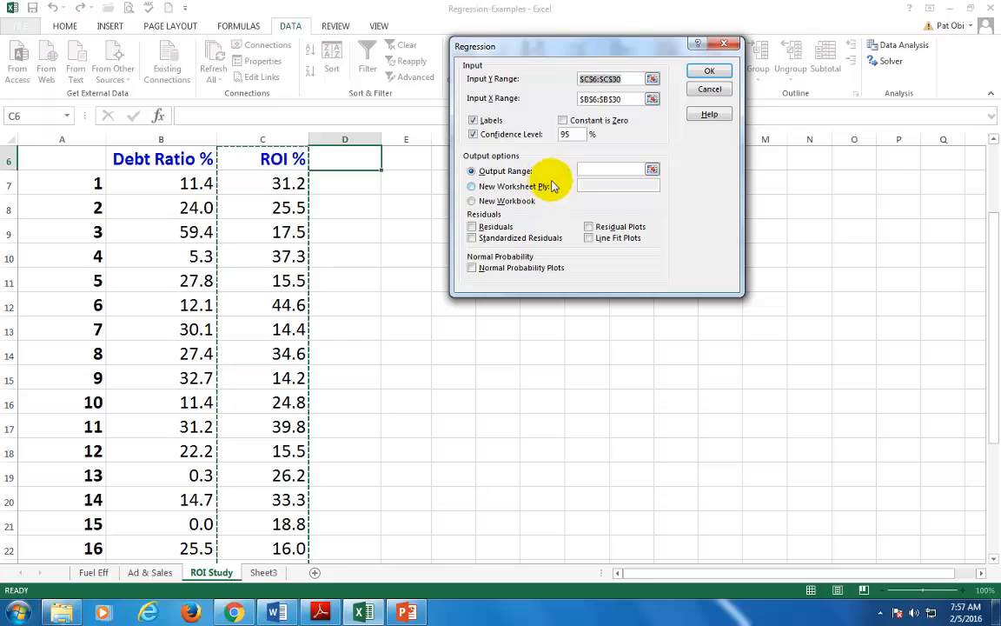
click(597, 175)
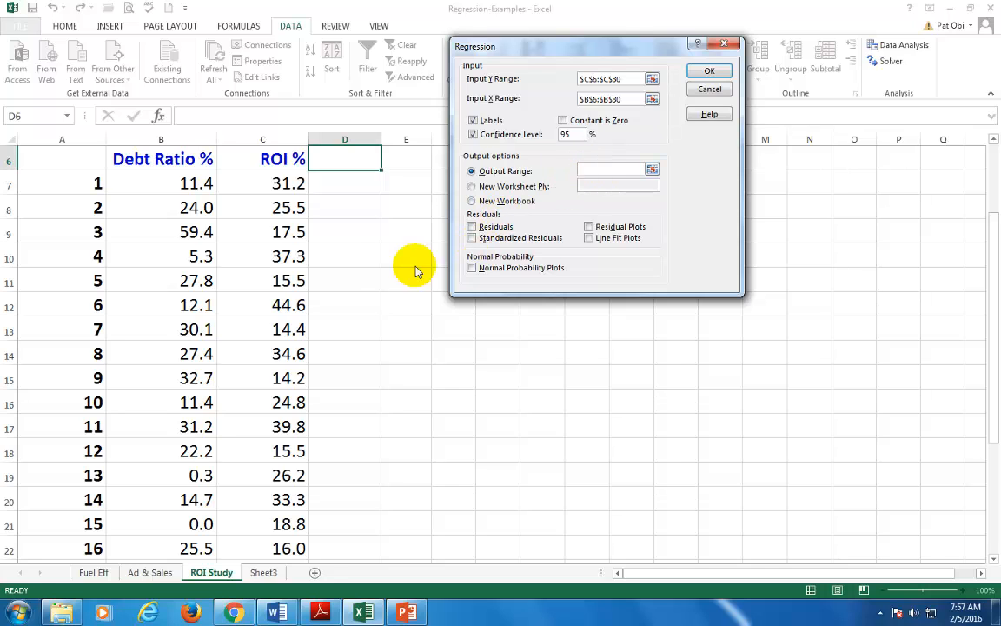
scroll(347, 265, down, 1)
scroll(344, 249, down, 4)
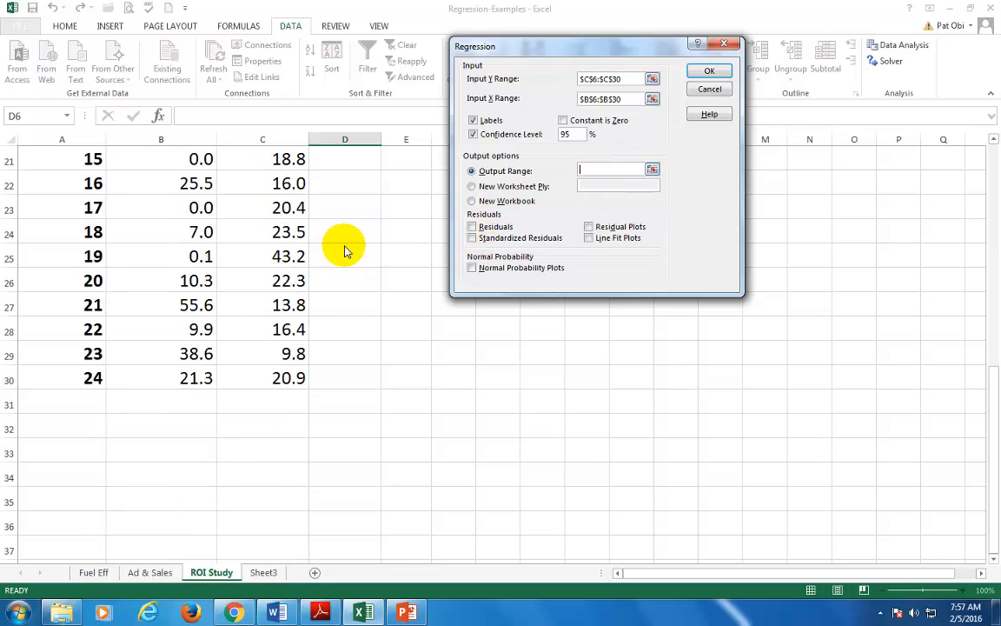
scroll(344, 249, up, 1)
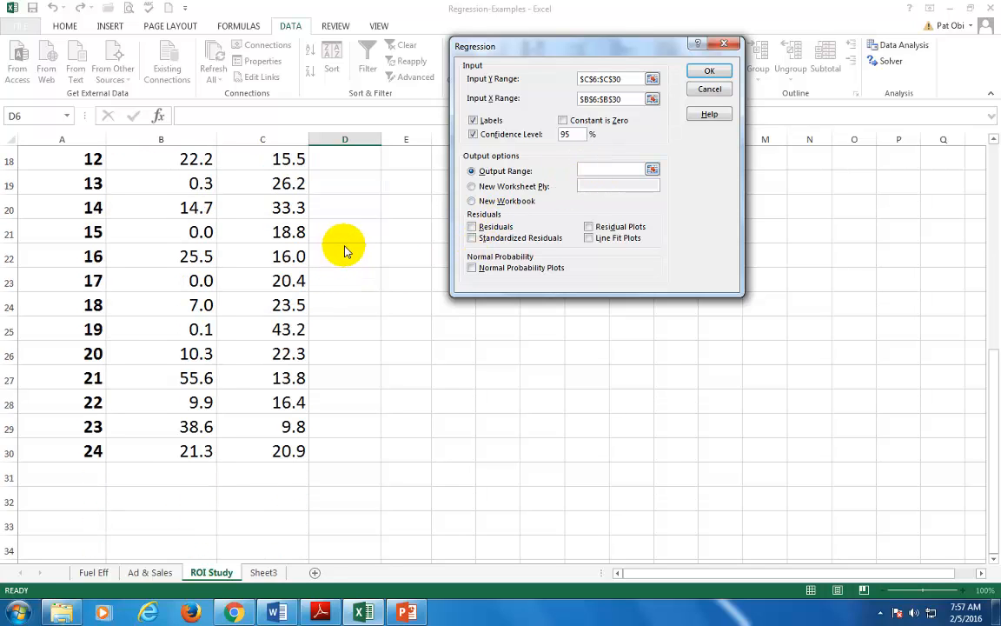
click(83, 510)
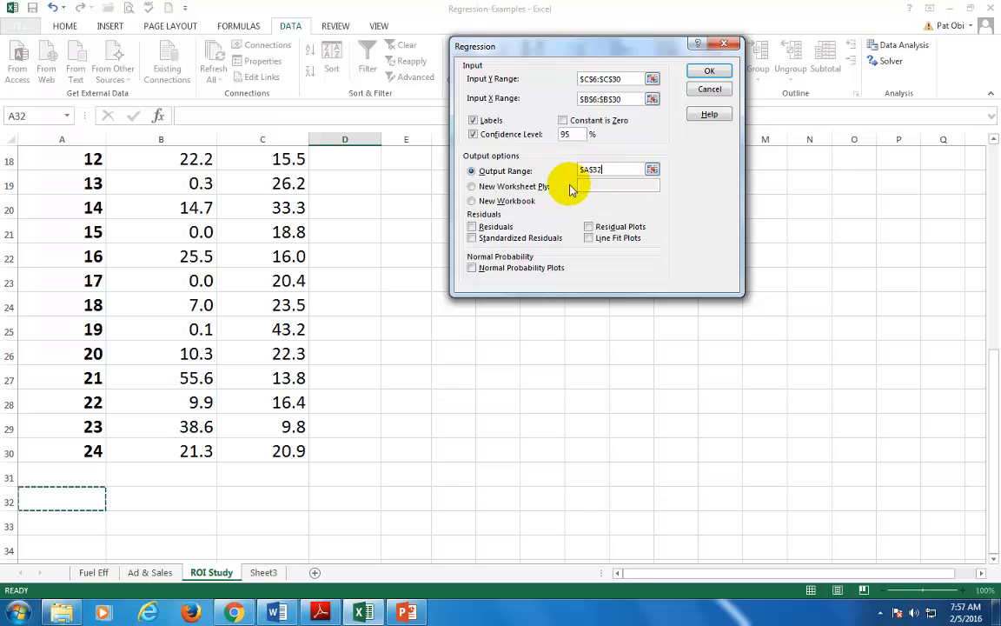
click(472, 228)
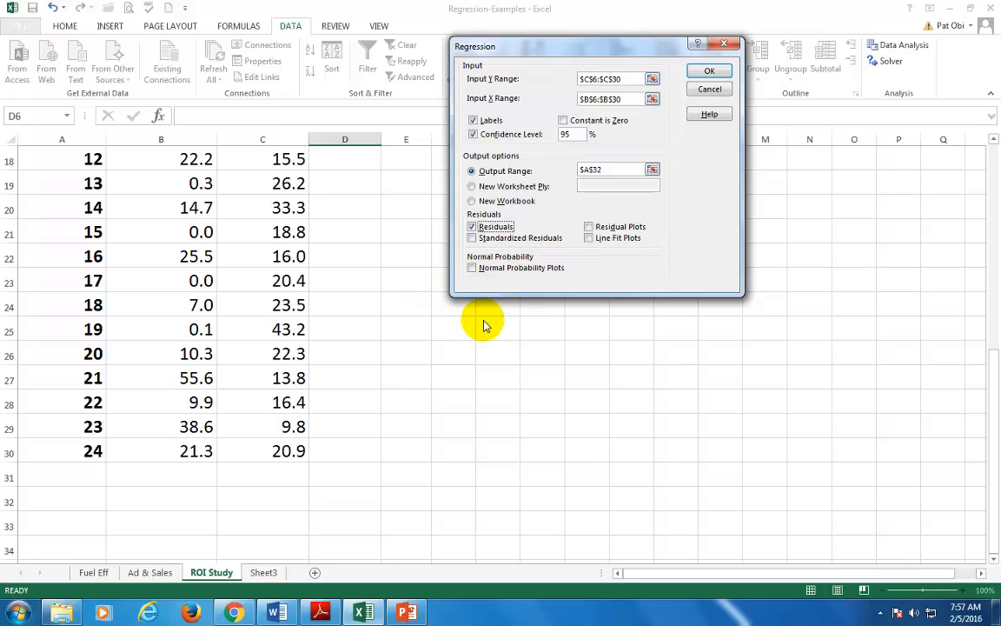
click(709, 74)
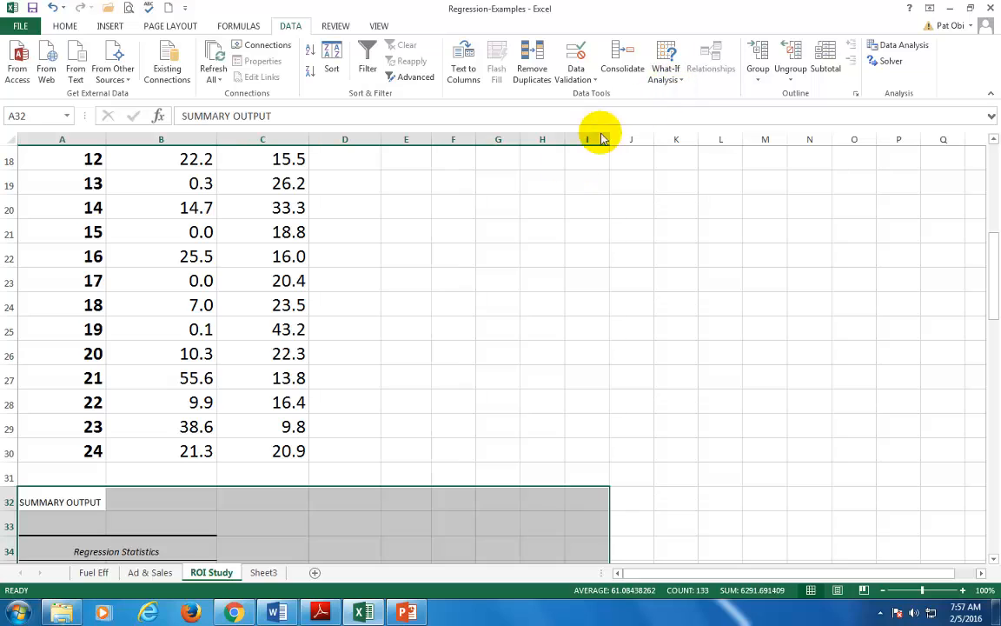
Step: Set the font size of the whole regression summary output to 18
scroll(470, 304, down, 5)
scroll(472, 307, down, 1)
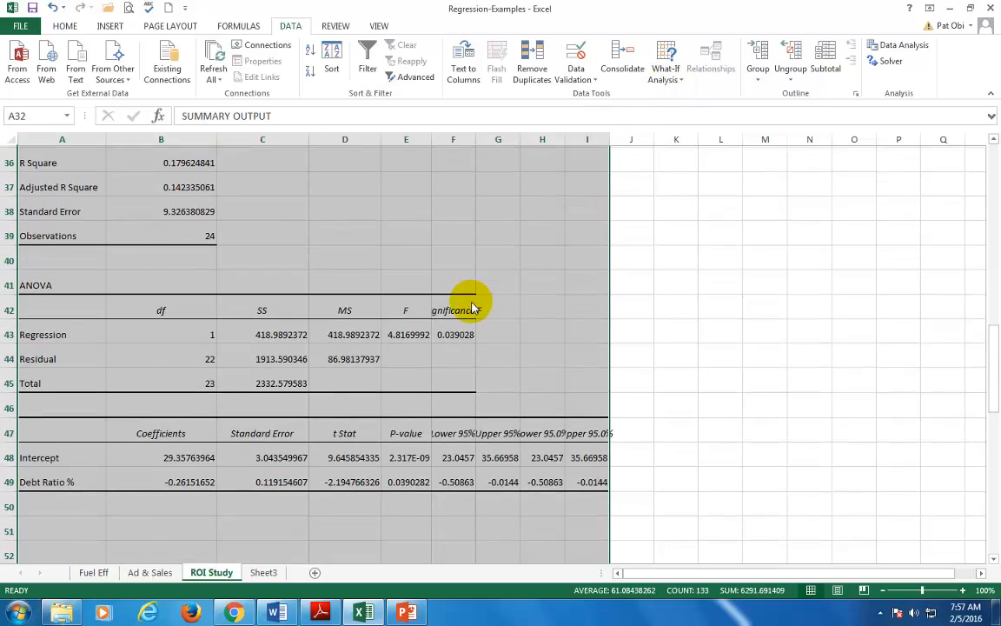
scroll(472, 307, up, 2)
scroll(420, 293, up, 1)
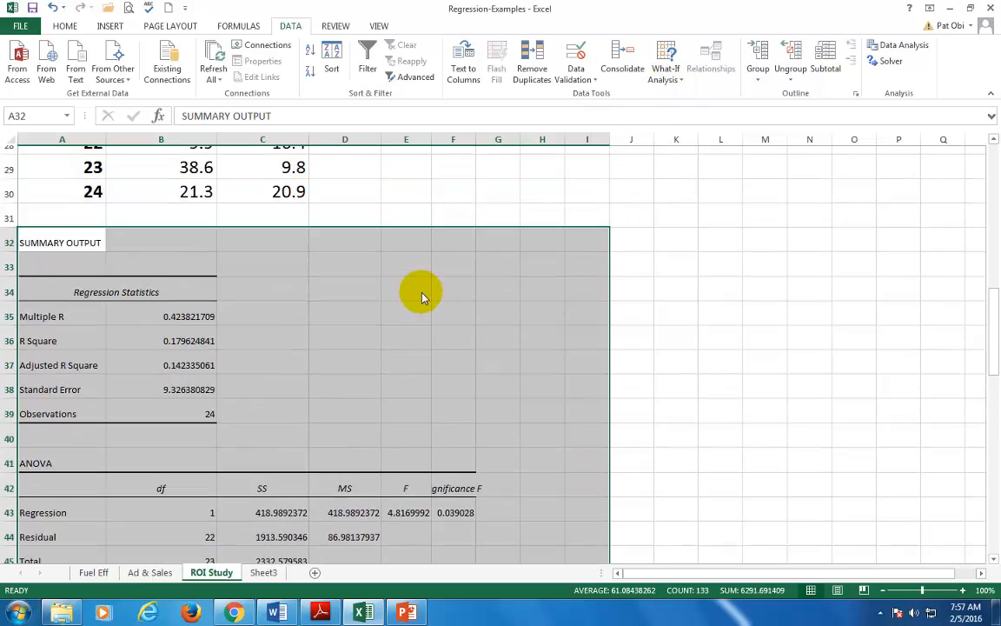
scroll(420, 293, down, 1)
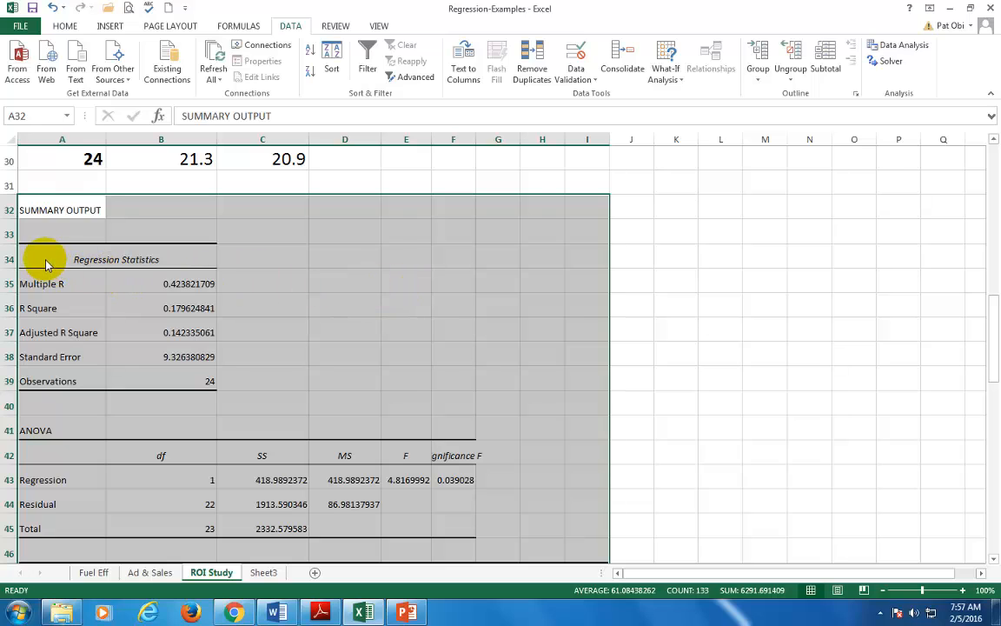
click(66, 27)
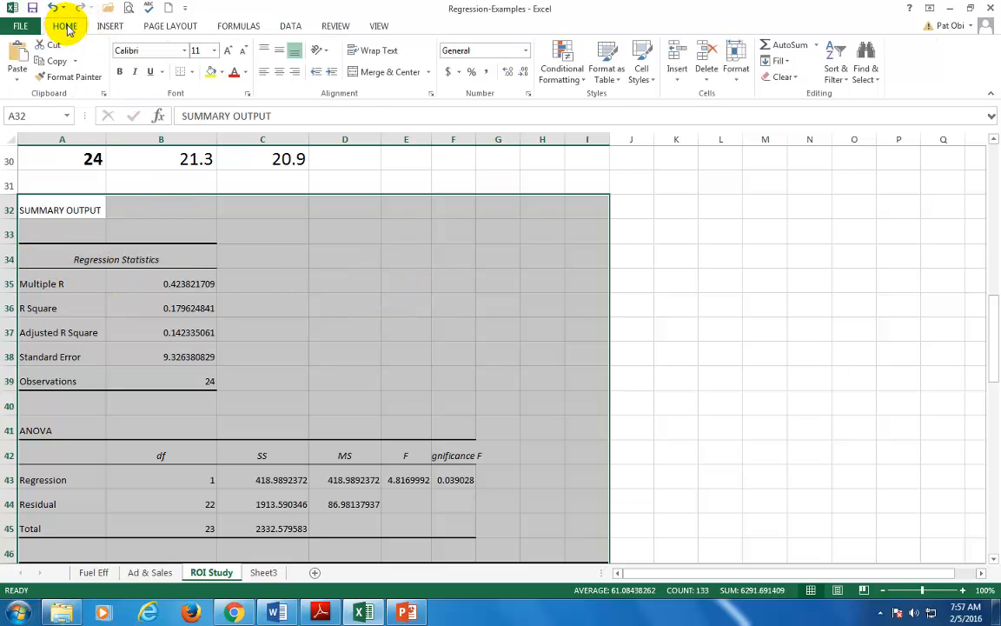
click(213, 52)
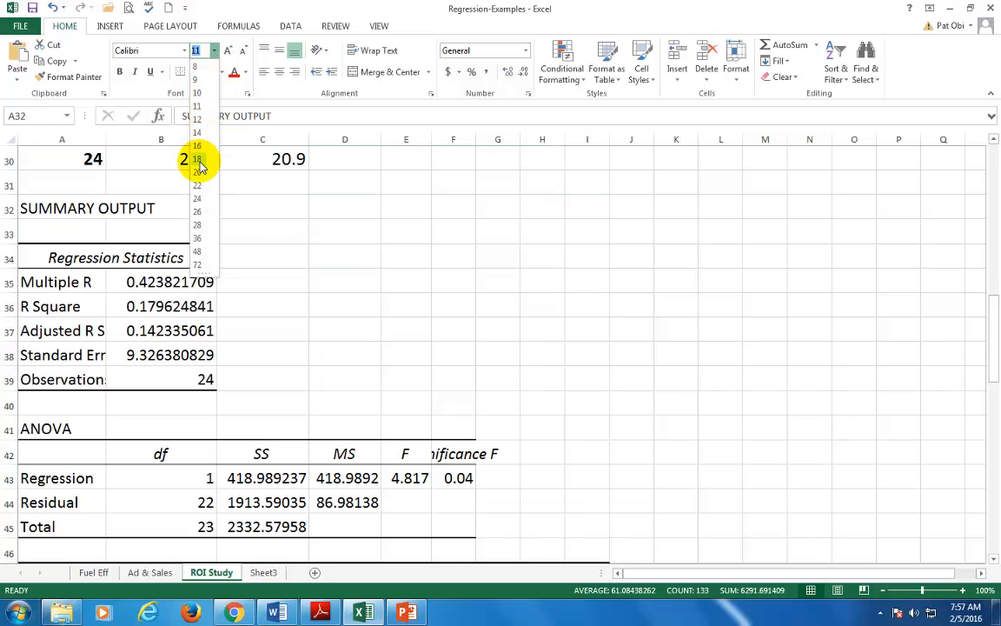
click(199, 163)
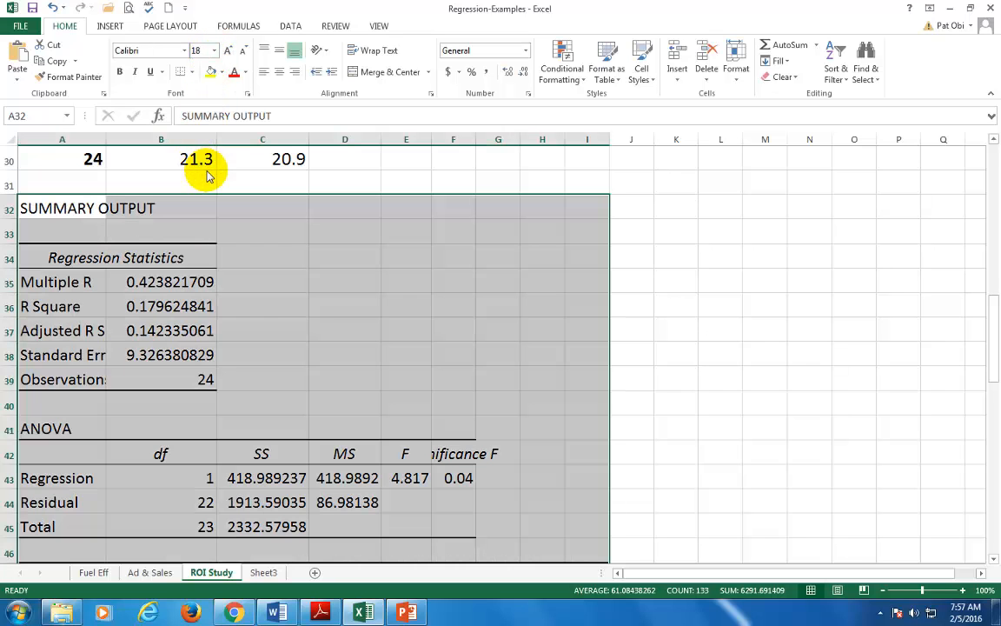
click(238, 292)
Step: Format the regression statistics in B35:B38 and the ANOVA values in C43:F45 to five decimal places
scroll(238, 295, down, 1)
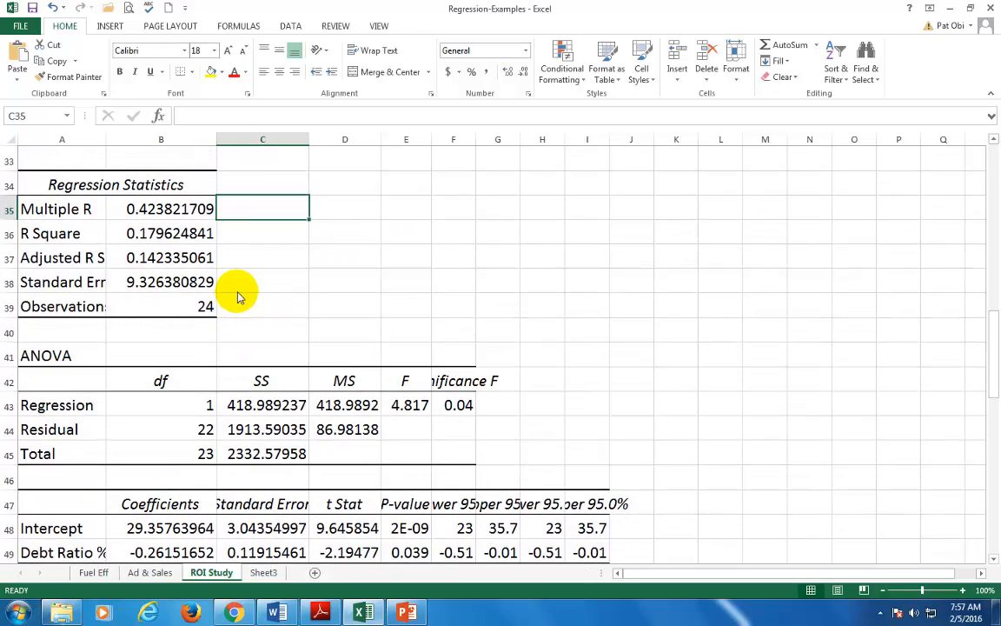
drag(168, 209, 168, 282)
click(524, 76)
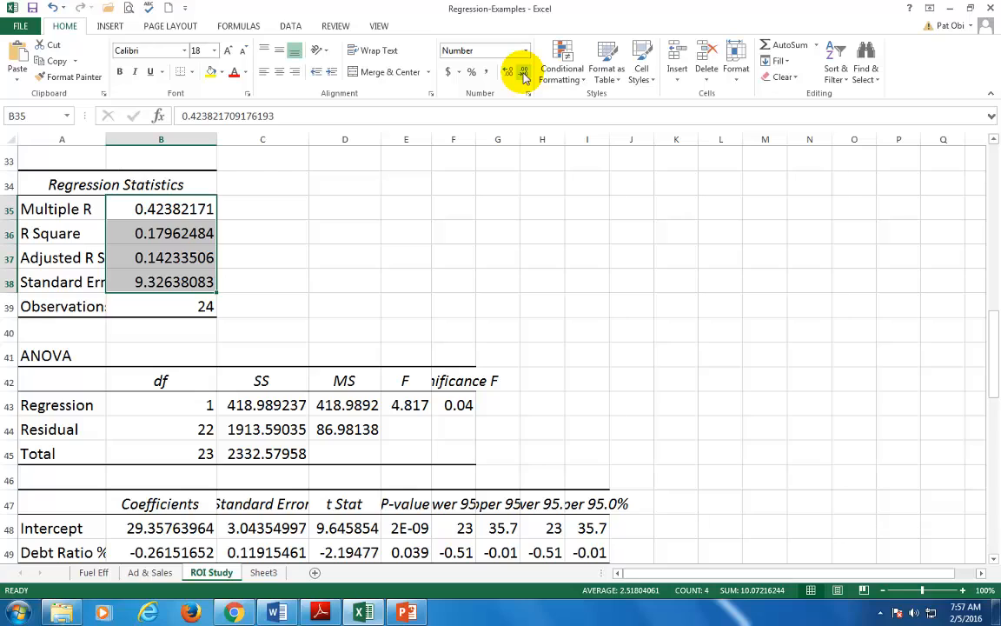
click(524, 77)
click(524, 76)
click(524, 76)
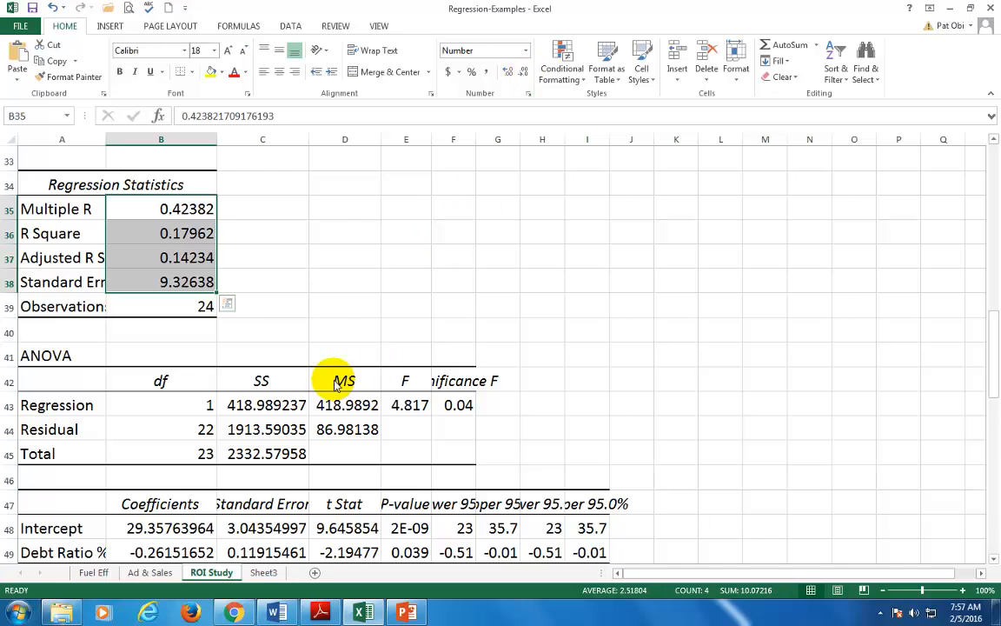
drag(248, 407, 462, 454)
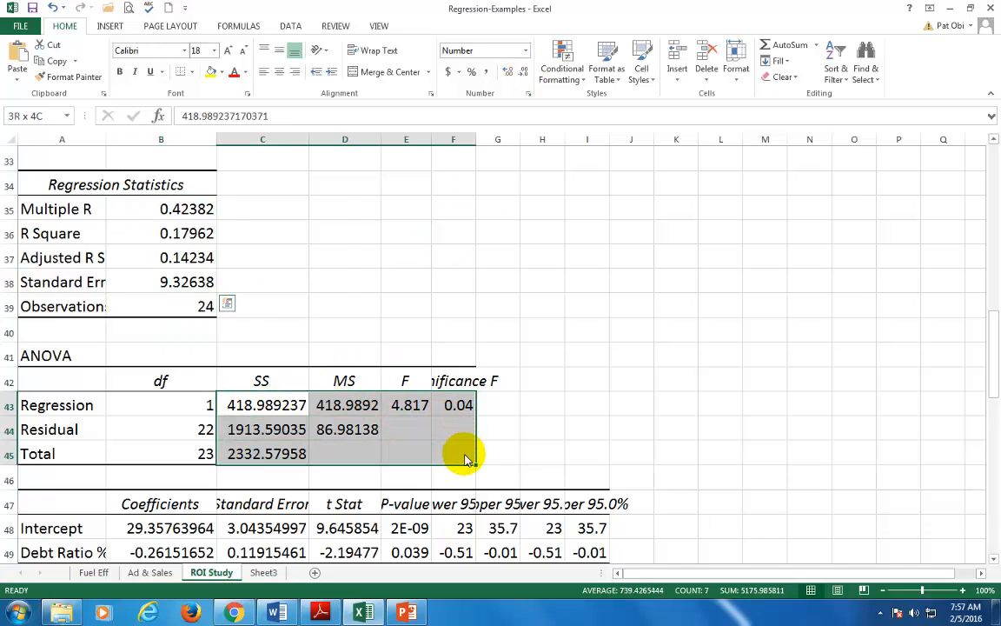
key(F4)
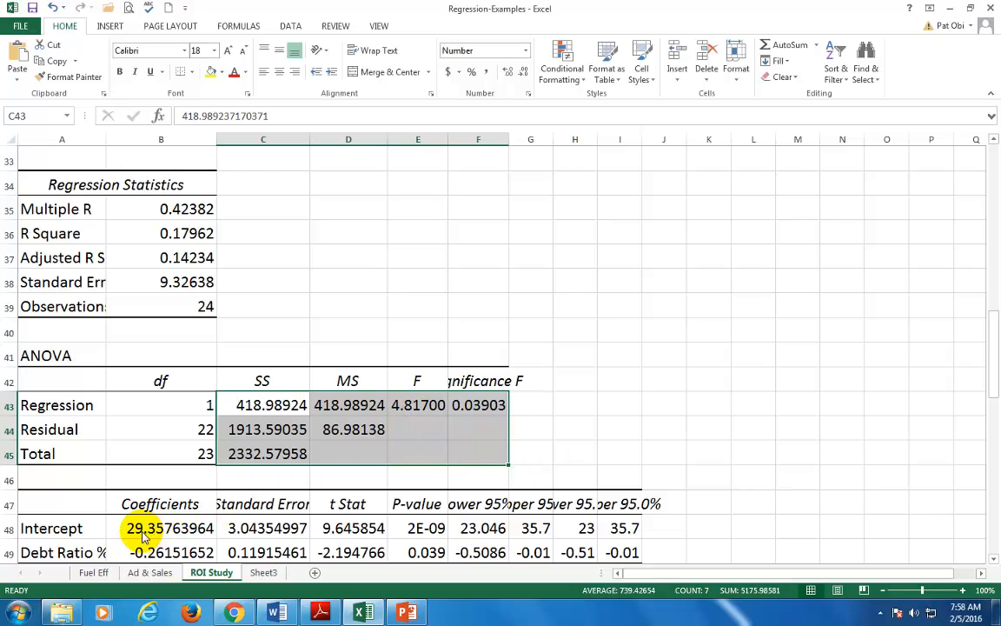
Step: Format the coefficient table values in B48:I49 to five decimal places
drag(130, 529, 624, 548)
scroll(625, 530, down, 2)
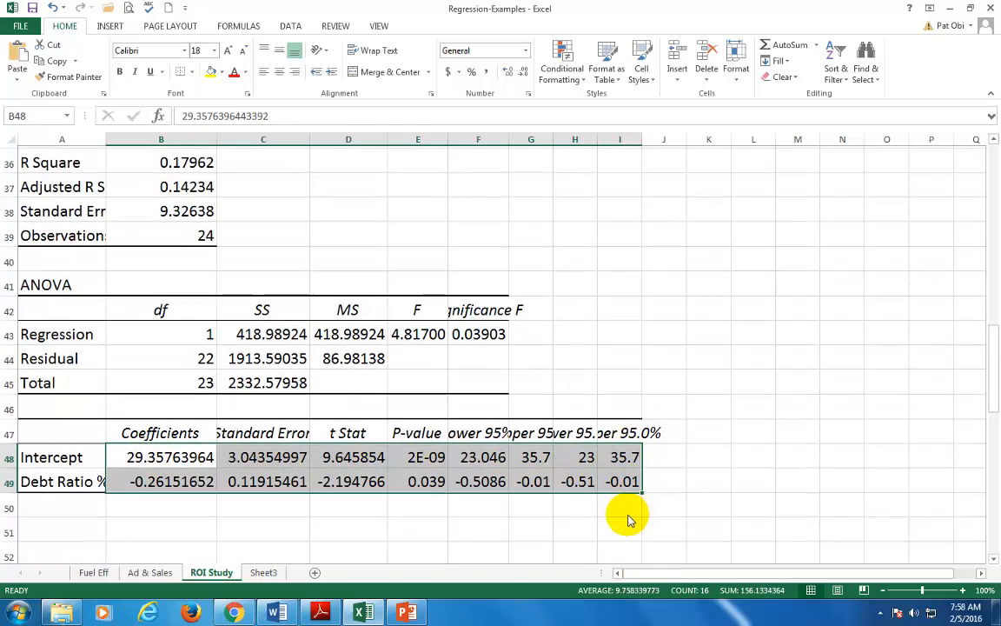
key(F4)
click(301, 476)
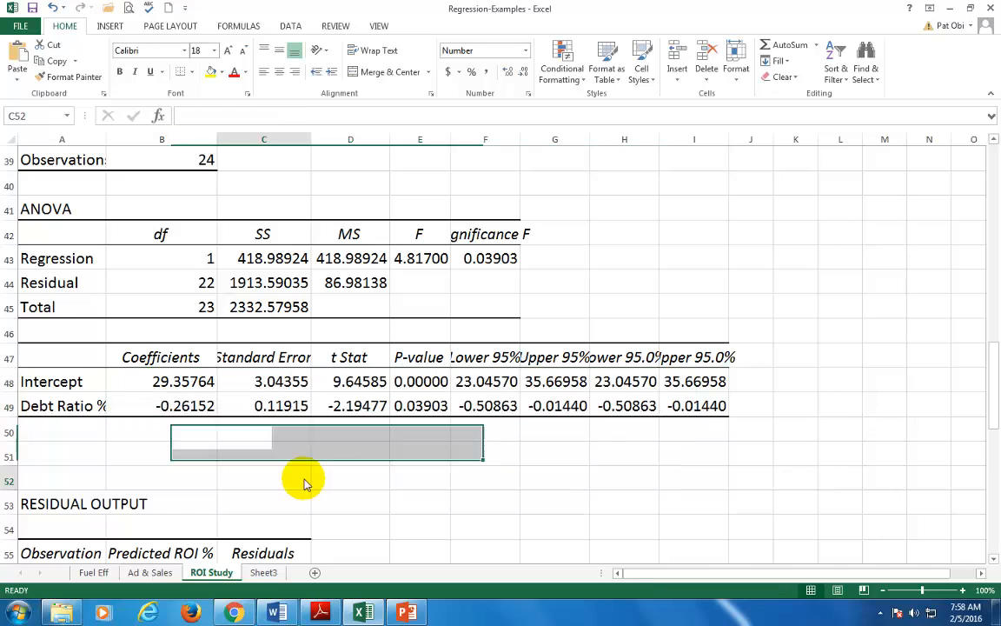
scroll(380, 432, up, 3)
scroll(391, 439, down, 1)
scroll(398, 441, down, 1)
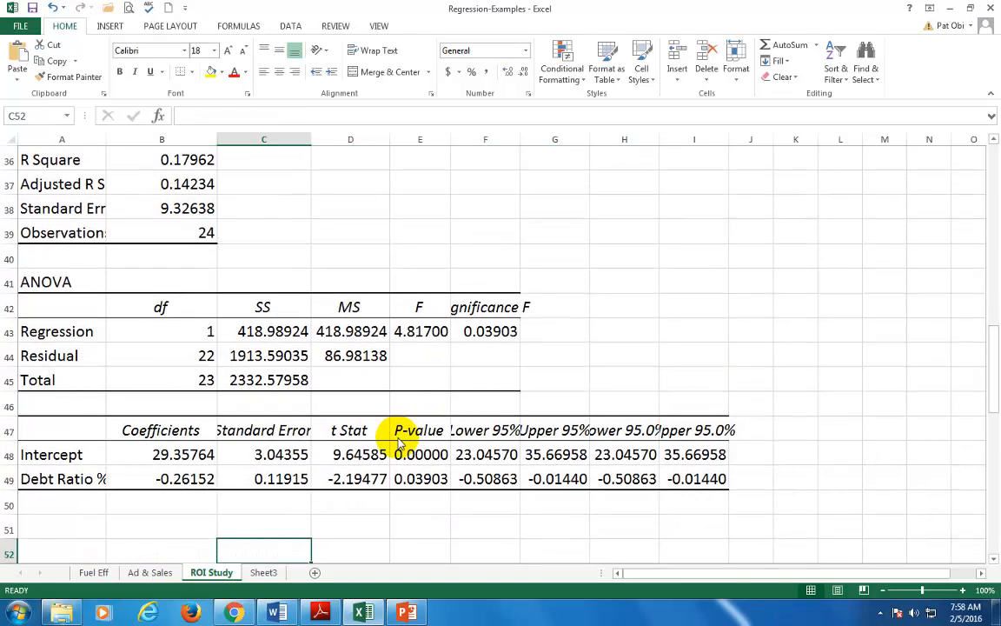
Step: Fill the F statistic cell E43 in the ANOVA table with yellow
scroll(418, 404, up, 1)
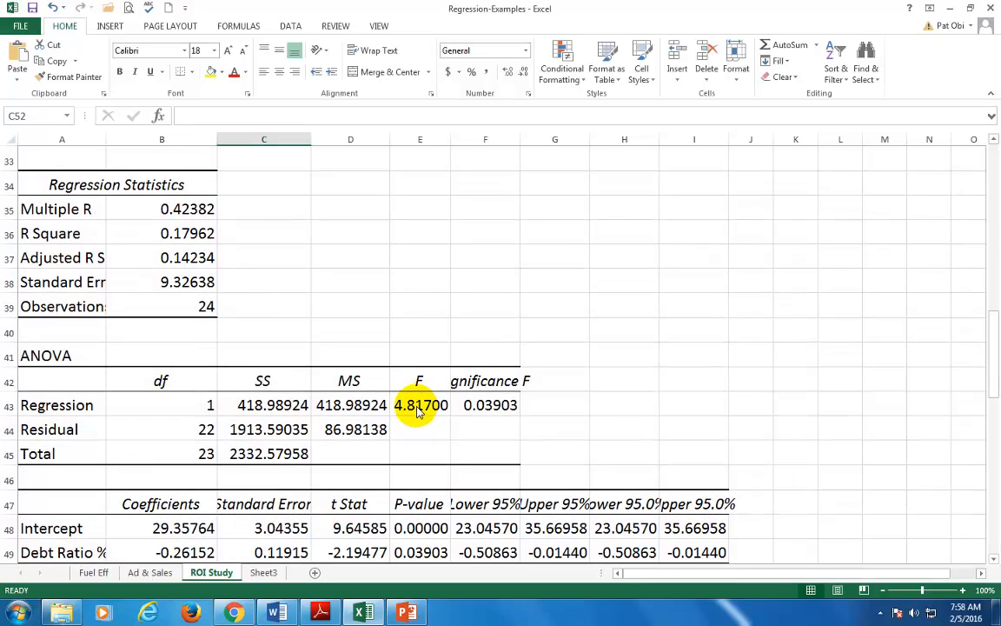
click(417, 409)
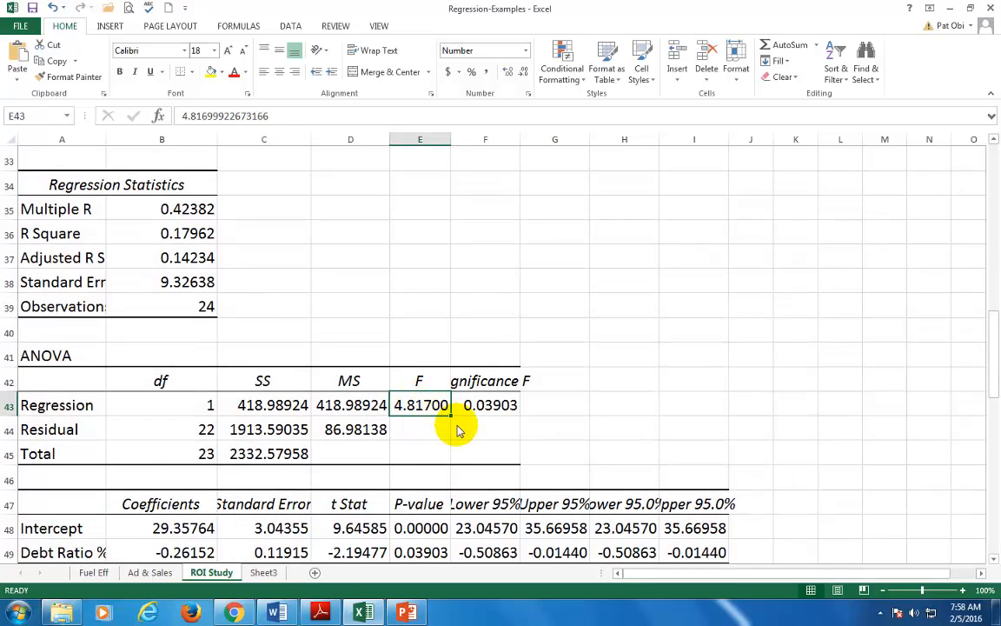
click(211, 73)
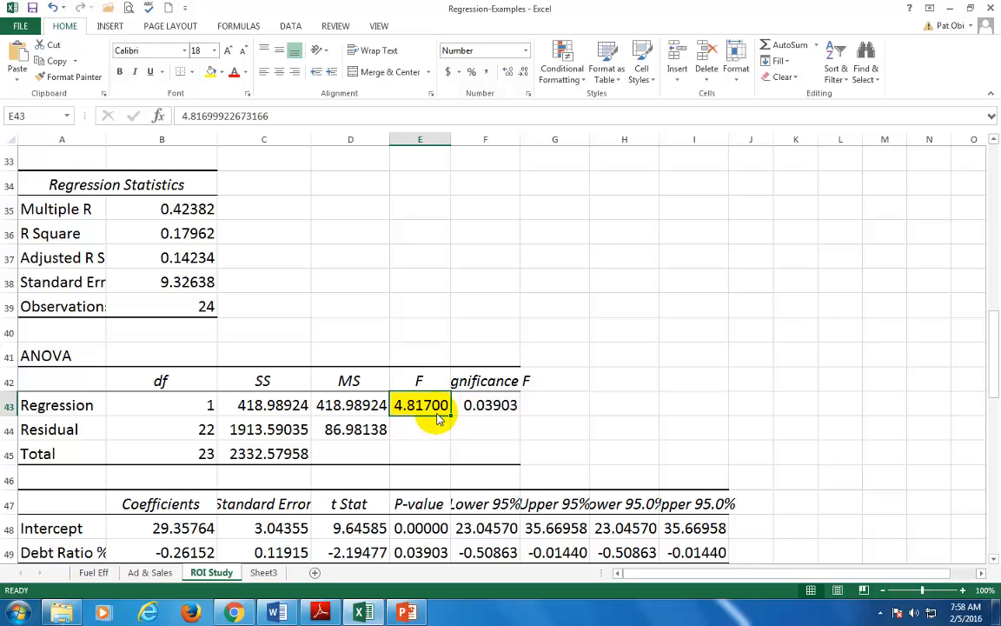
Step: Replace the Significance F heading in F42 of the ANOVA table with "P-value"
click(486, 414)
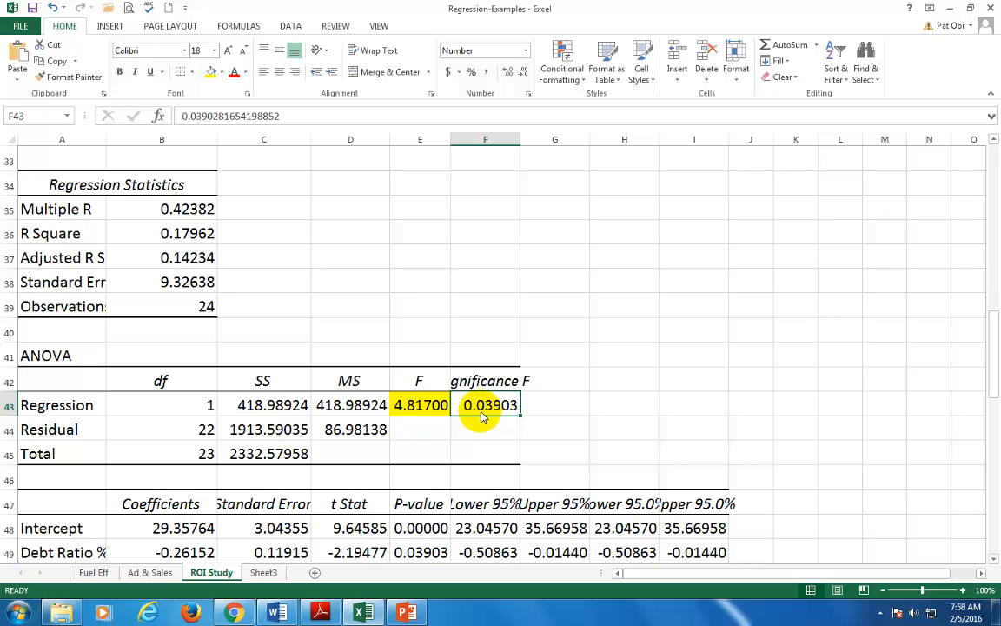
click(475, 390)
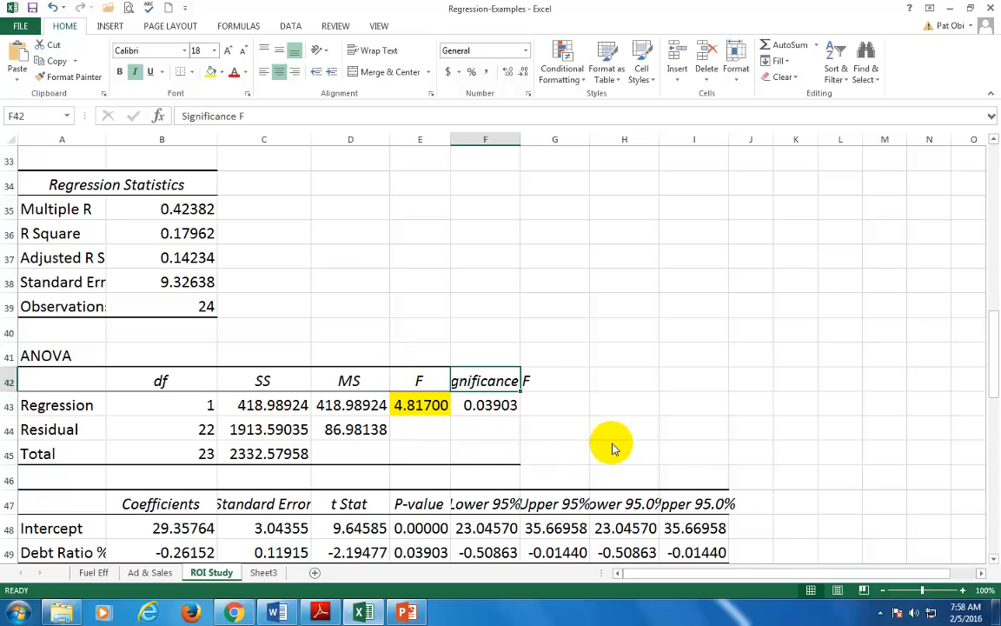
text(P-vau)
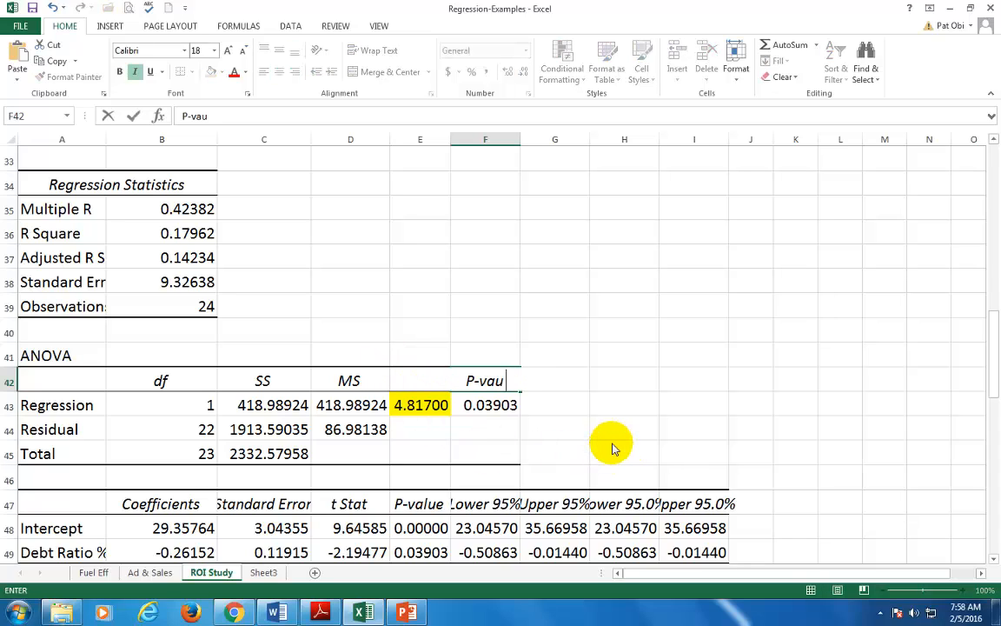
key(BackSpace)
text(lue)
key(Return)
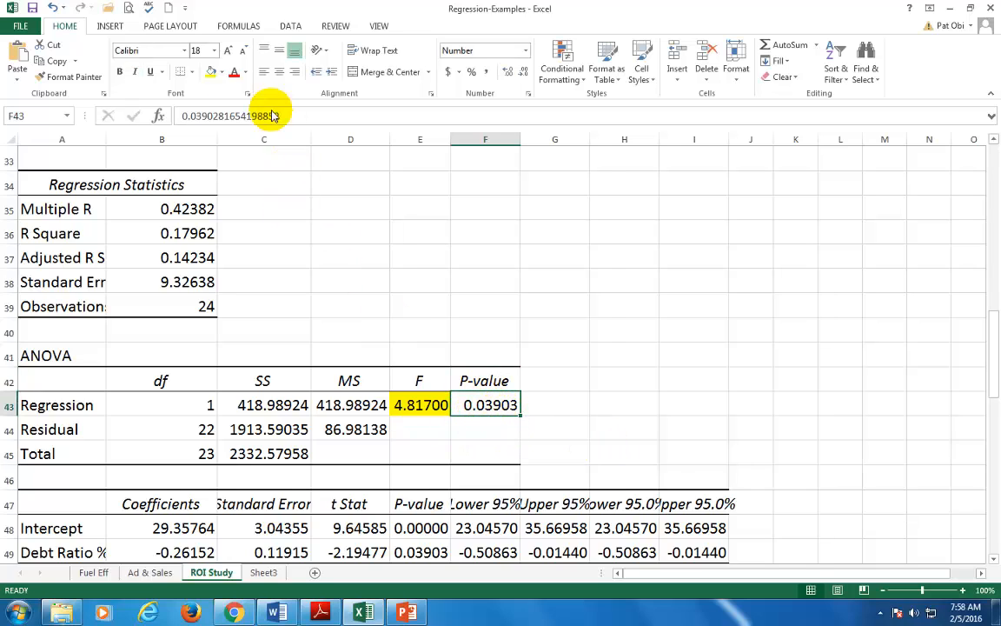
Step: Fill the ANOVA P-value cell F43 with a light orange
click(222, 72)
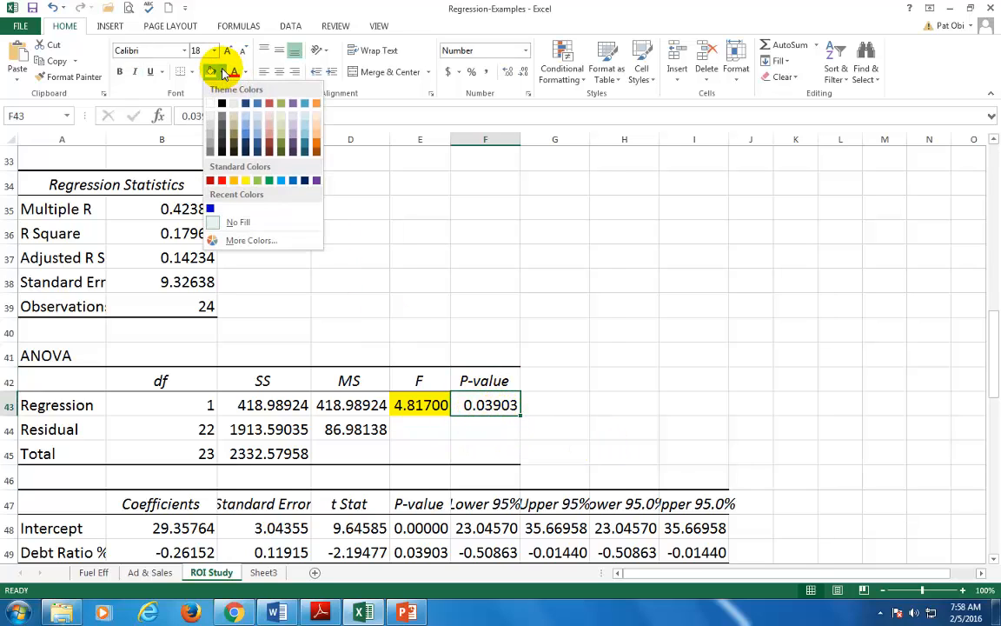
click(315, 127)
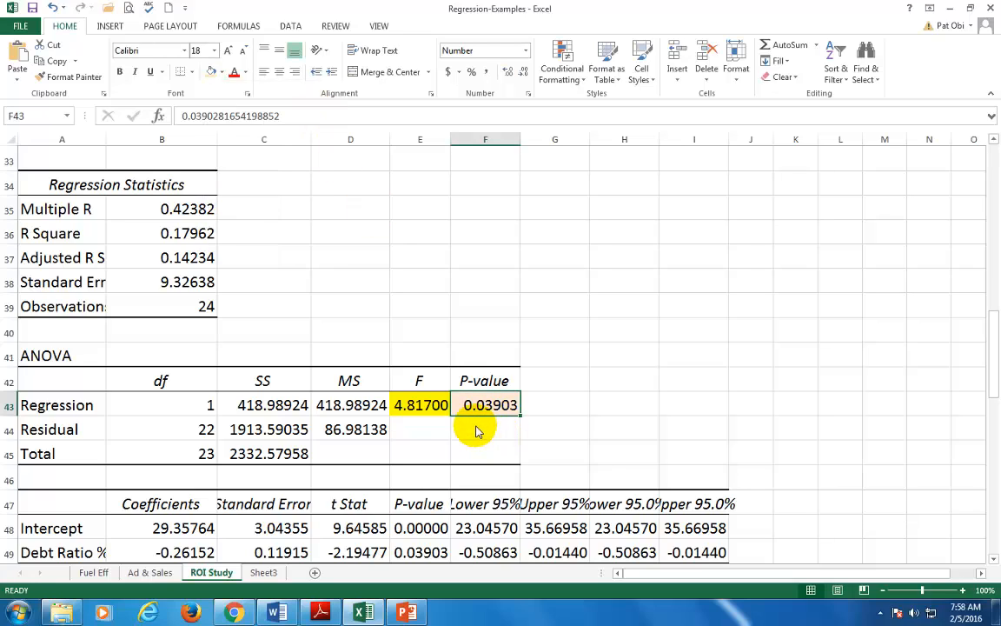
click(420, 427)
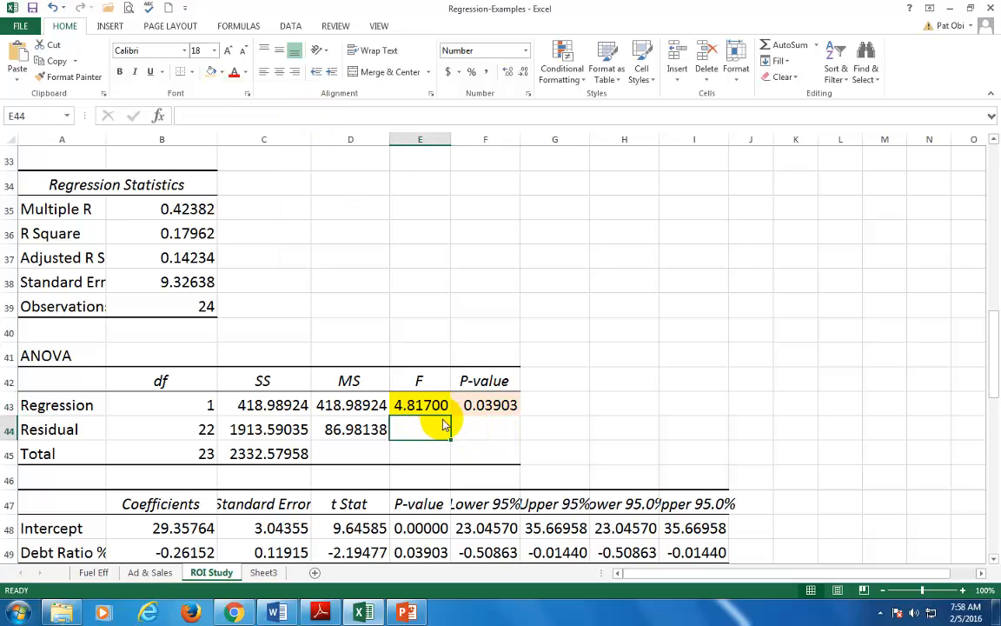
click(480, 401)
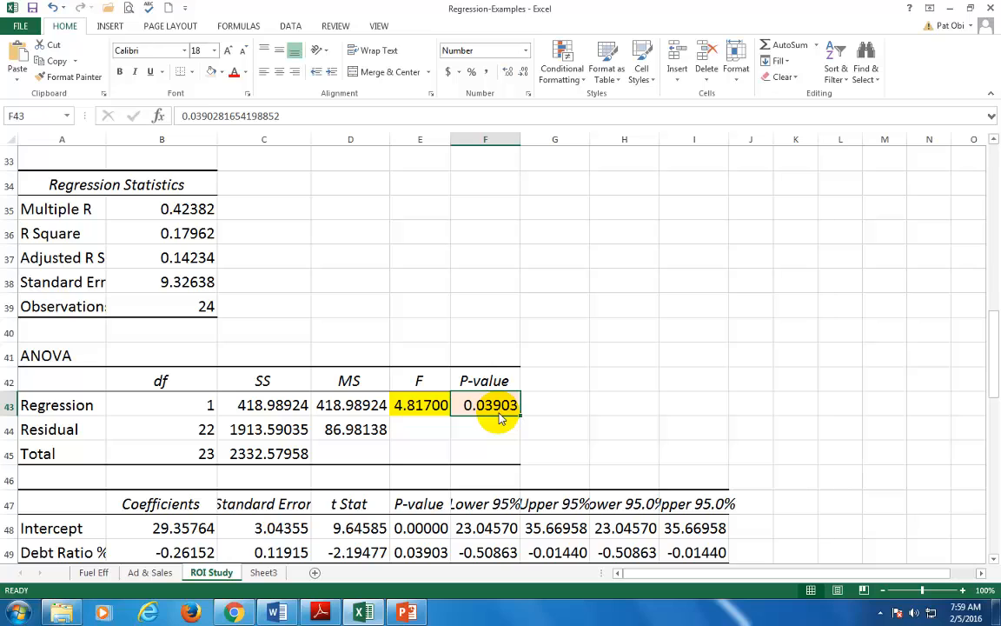
Step: Fill the Debt Ratio coefficient in B49 and its t Stat in D49 with yellow
scroll(499, 418, down, 1)
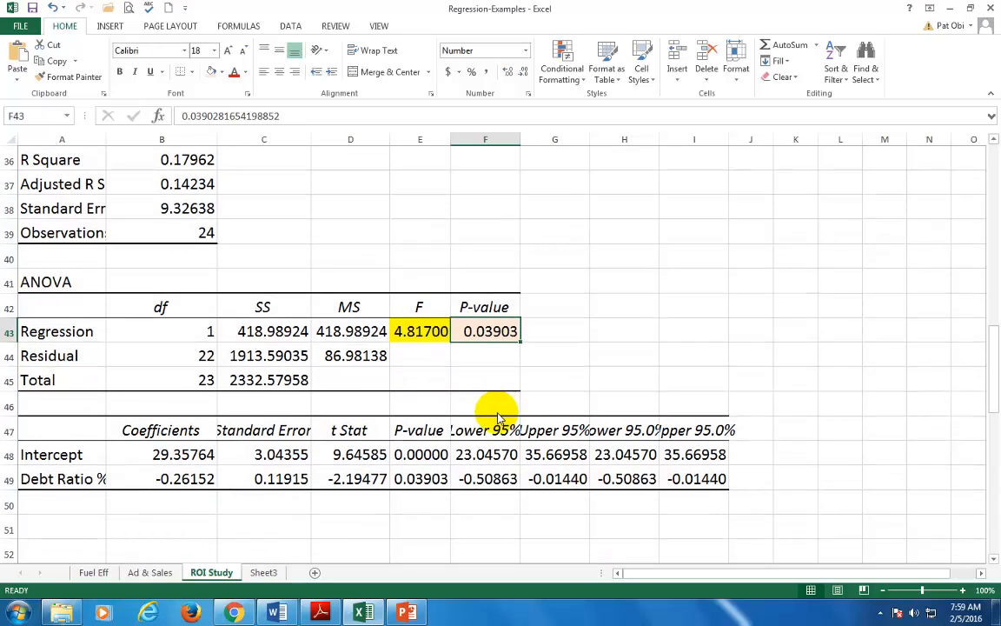
click(193, 489)
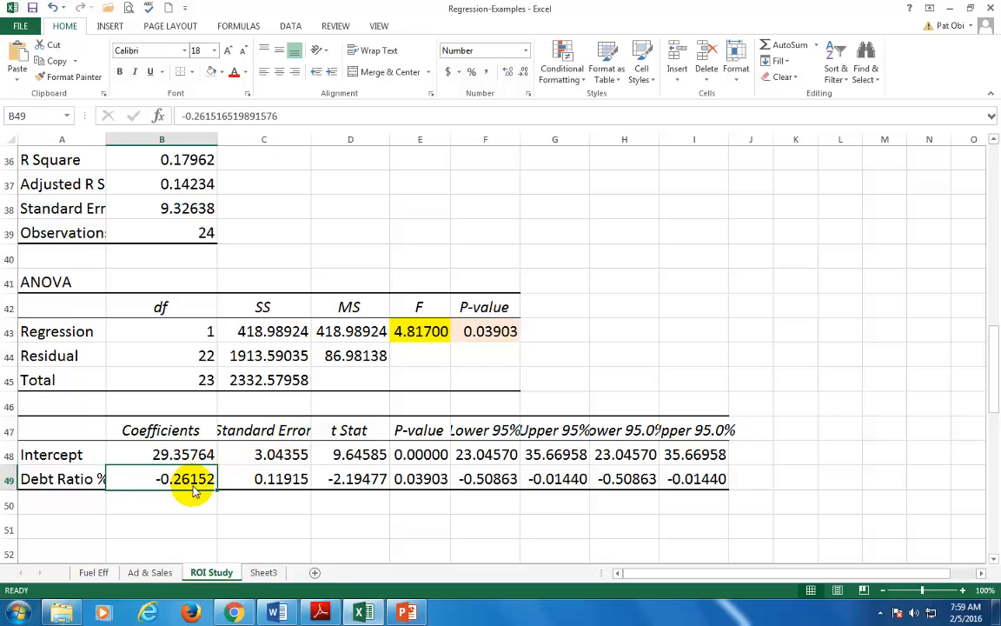
click(221, 72)
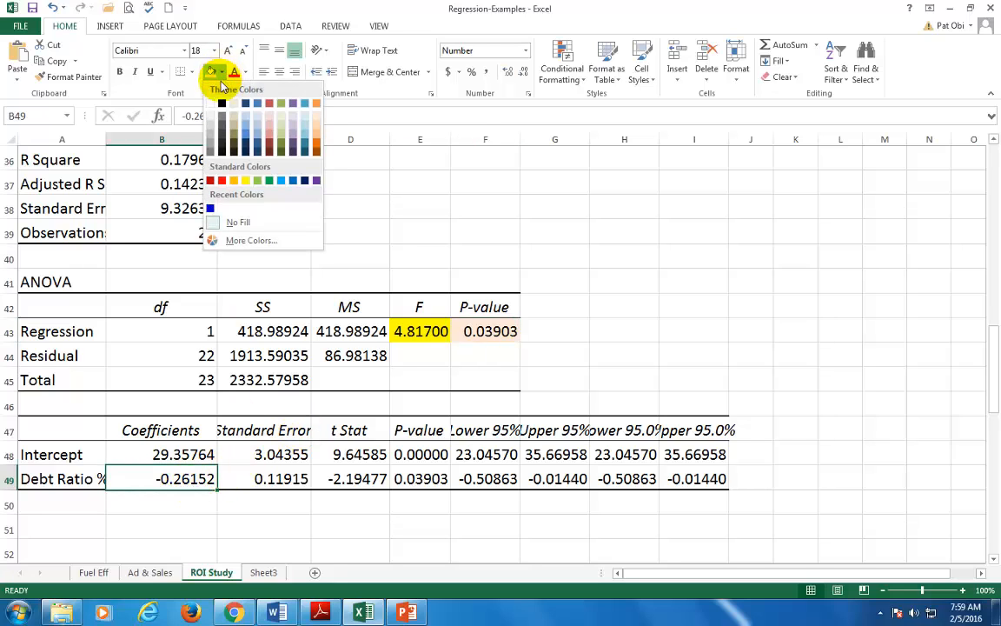
click(245, 180)
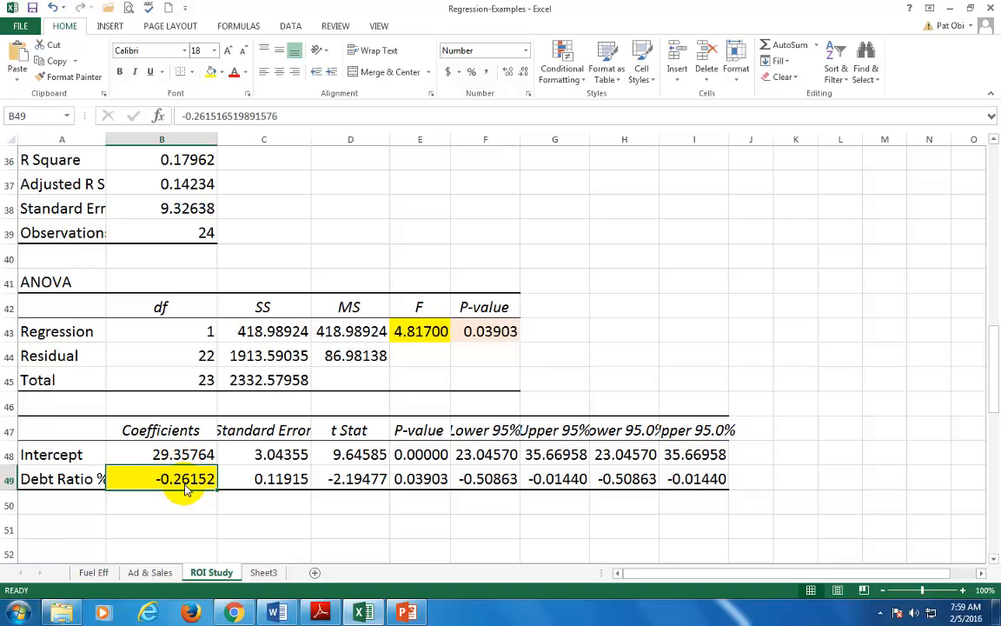
click(352, 489)
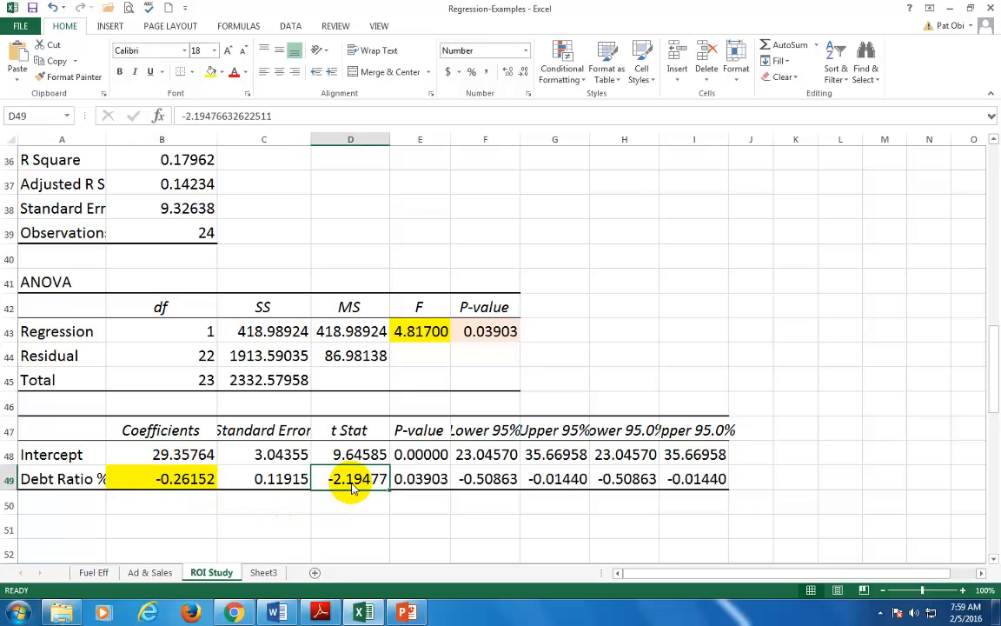
click(209, 71)
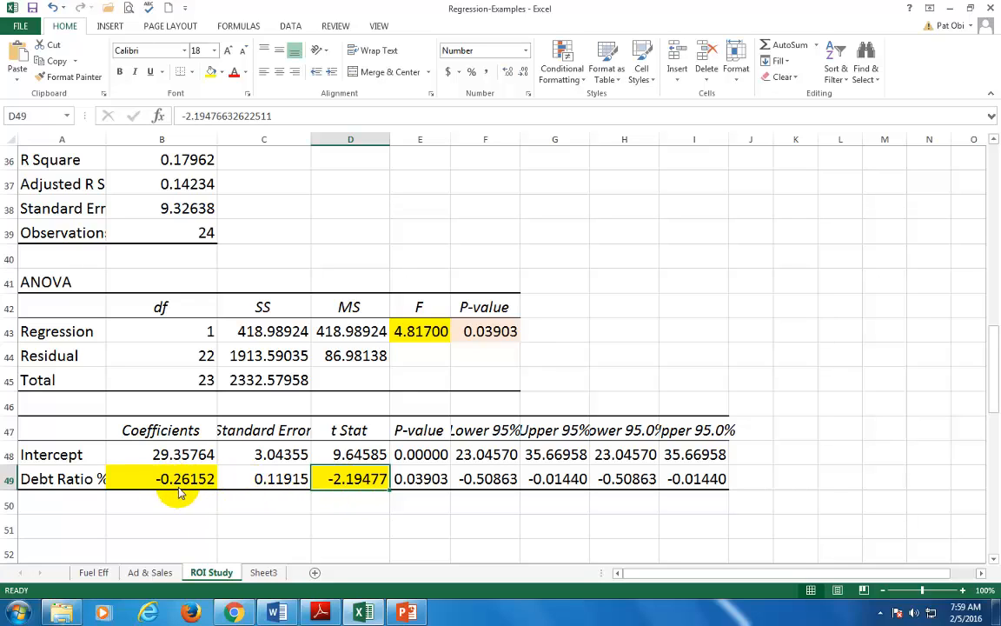
Step: Fill the Debt Ratio P-value cell E49 with a light red
click(423, 485)
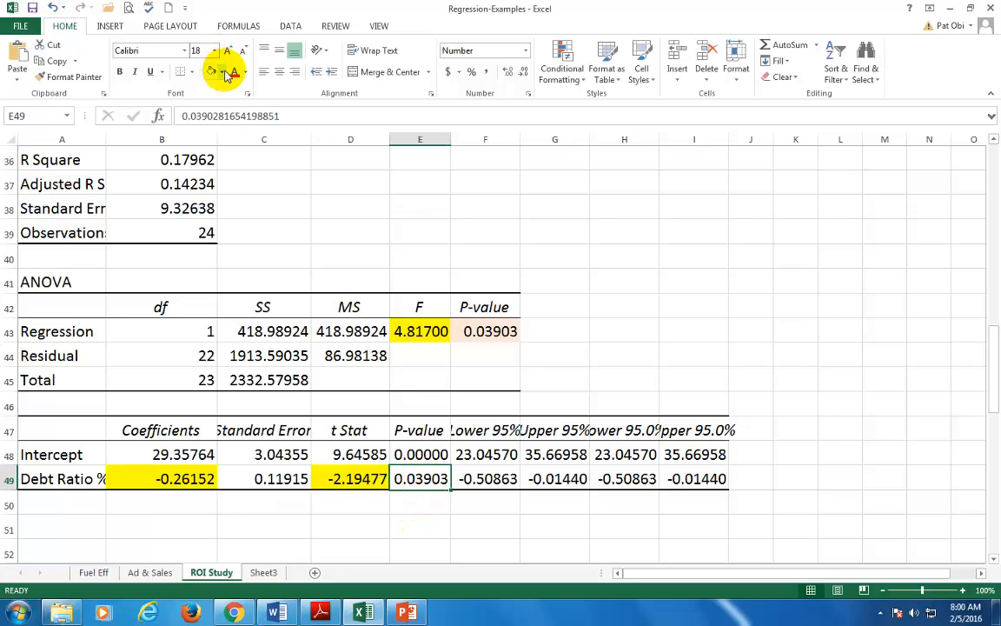
click(223, 73)
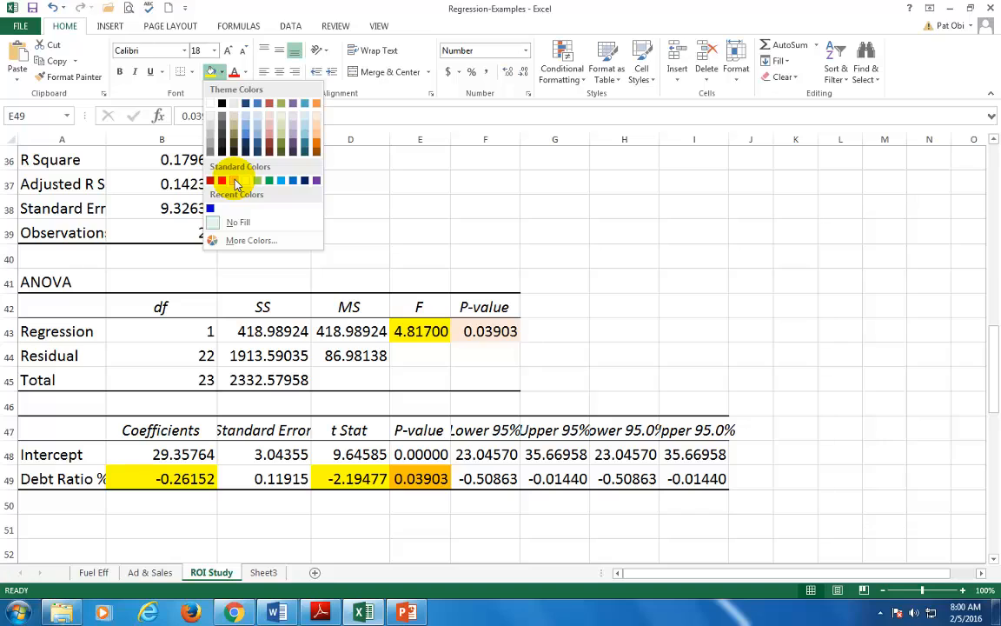
click(241, 106)
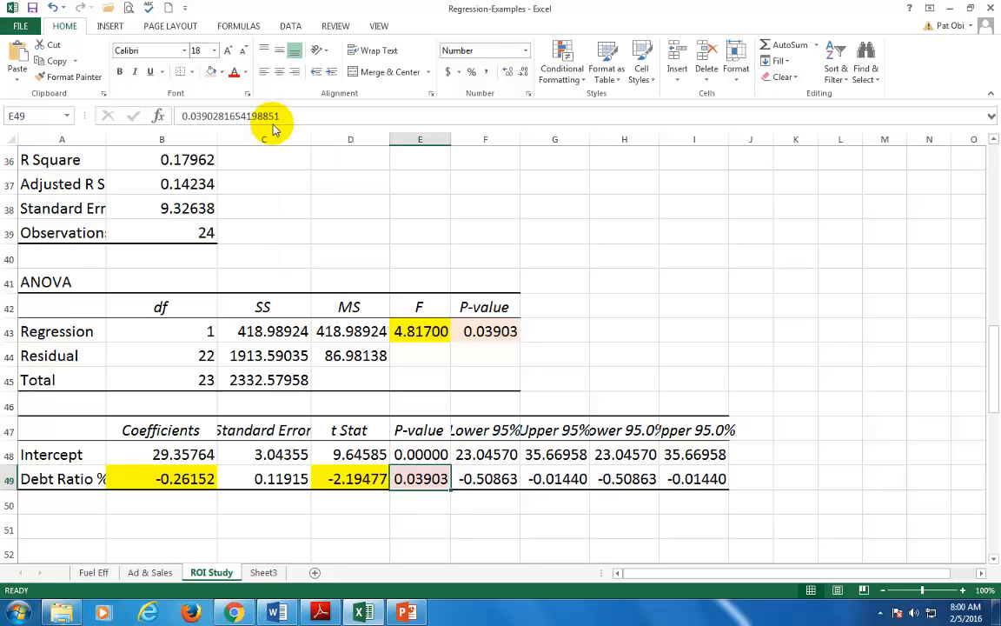
click(427, 501)
click(424, 485)
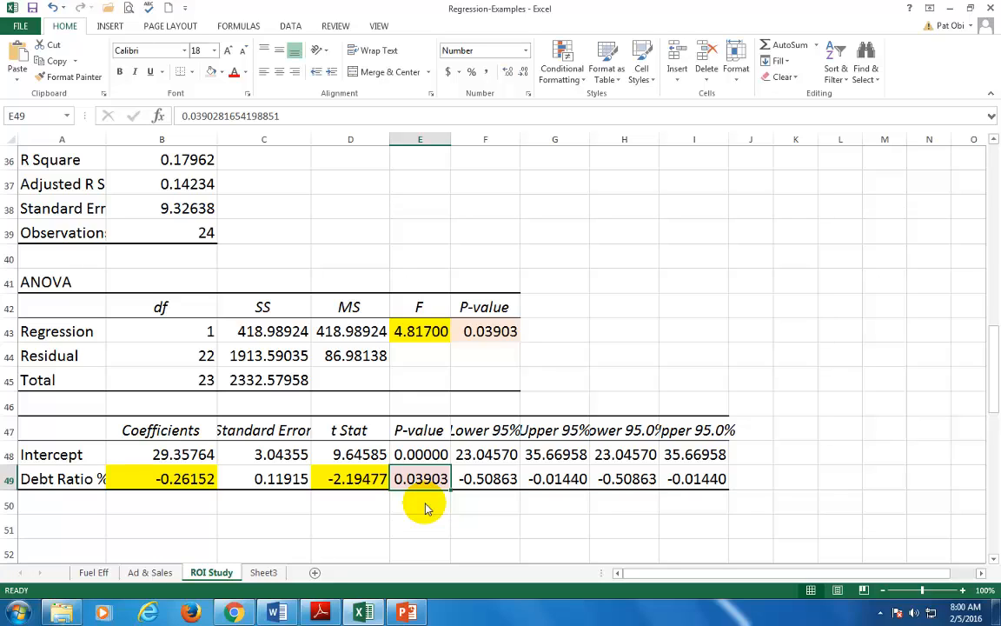
Step: Review the Debt Ratio coefficient and its t Stat against the ANOVA F statistic, and examine R Square
click(182, 487)
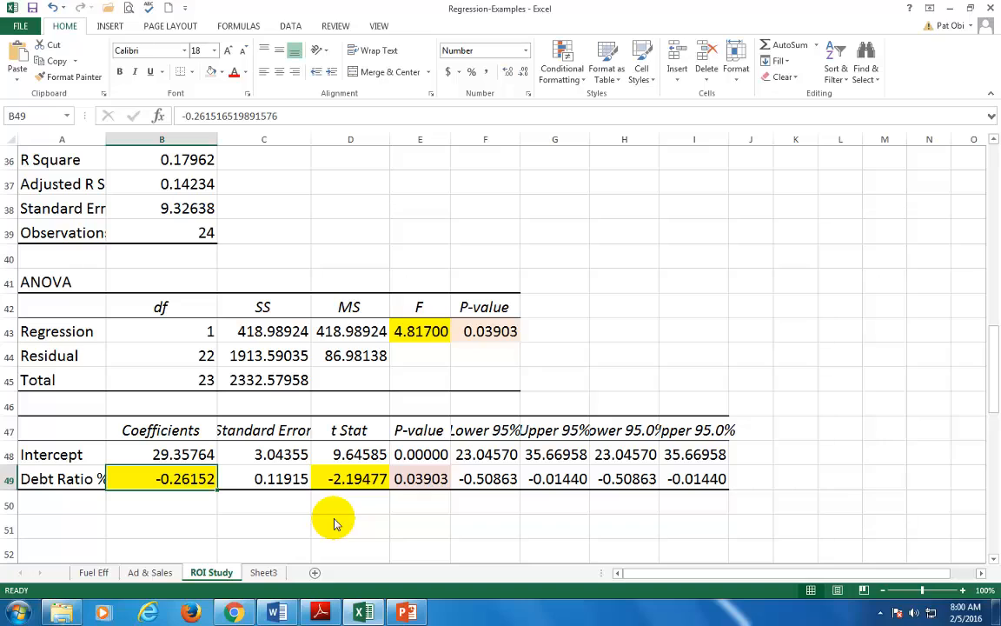
click(430, 338)
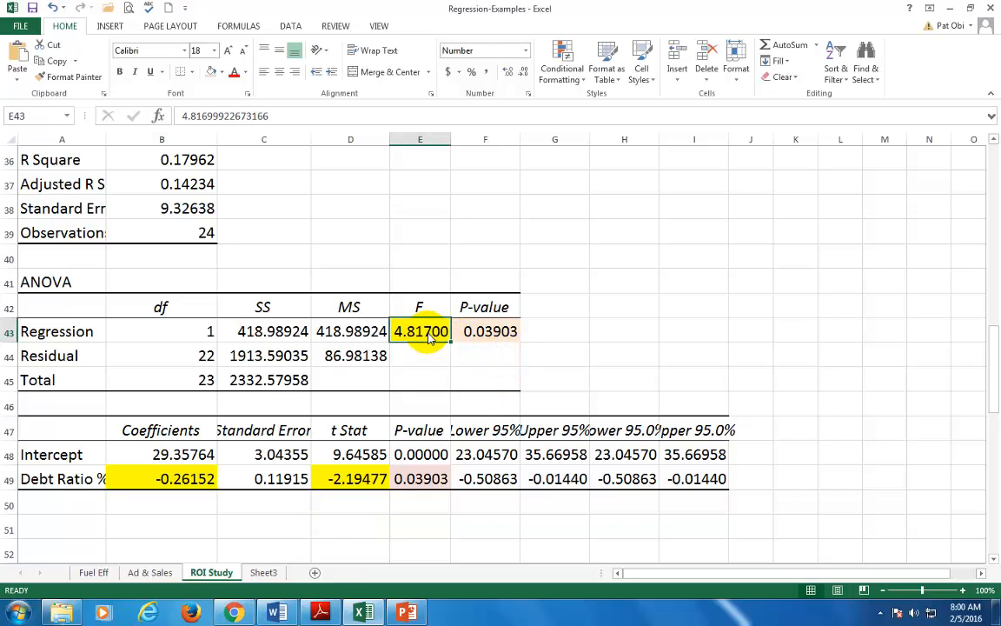
click(363, 487)
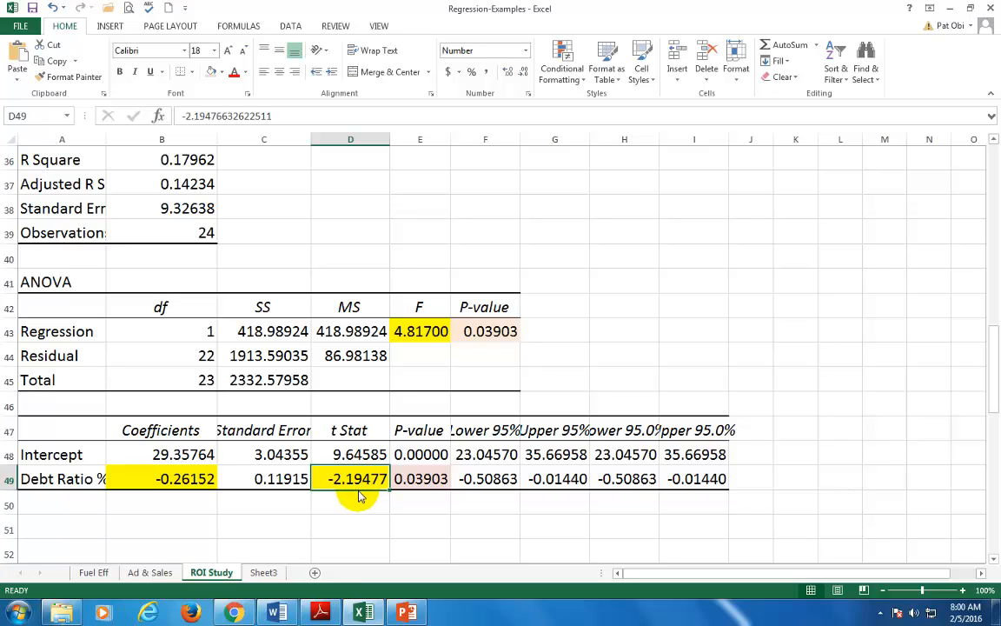
click(185, 481)
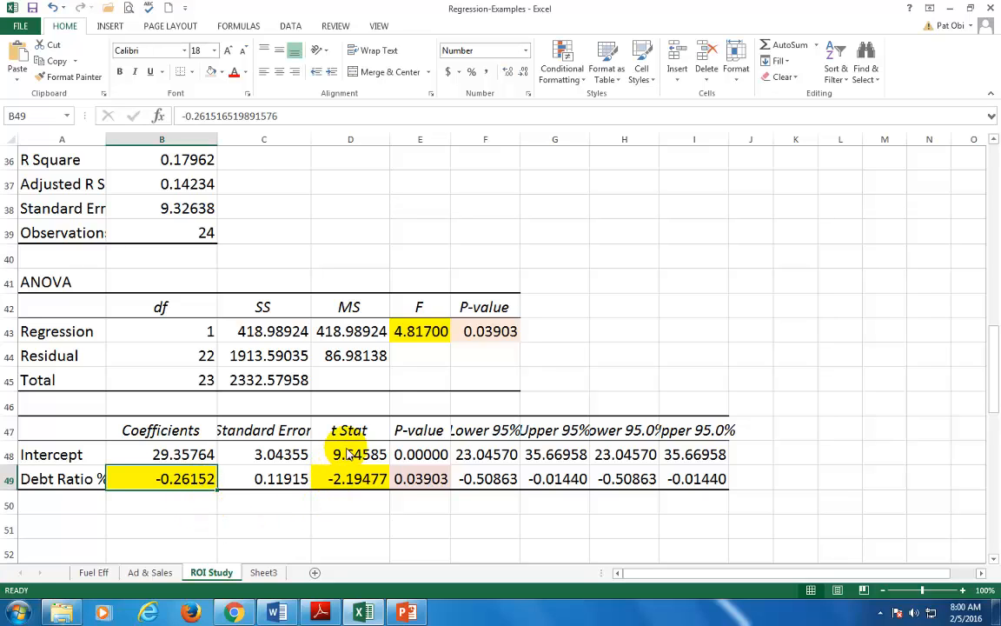
scroll(354, 424, up, 1)
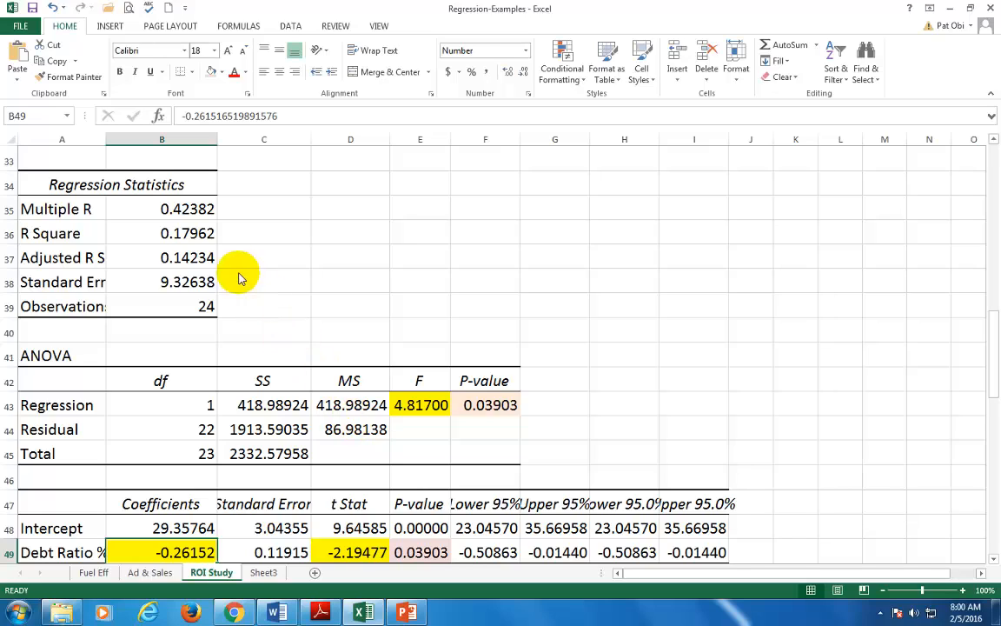
click(192, 233)
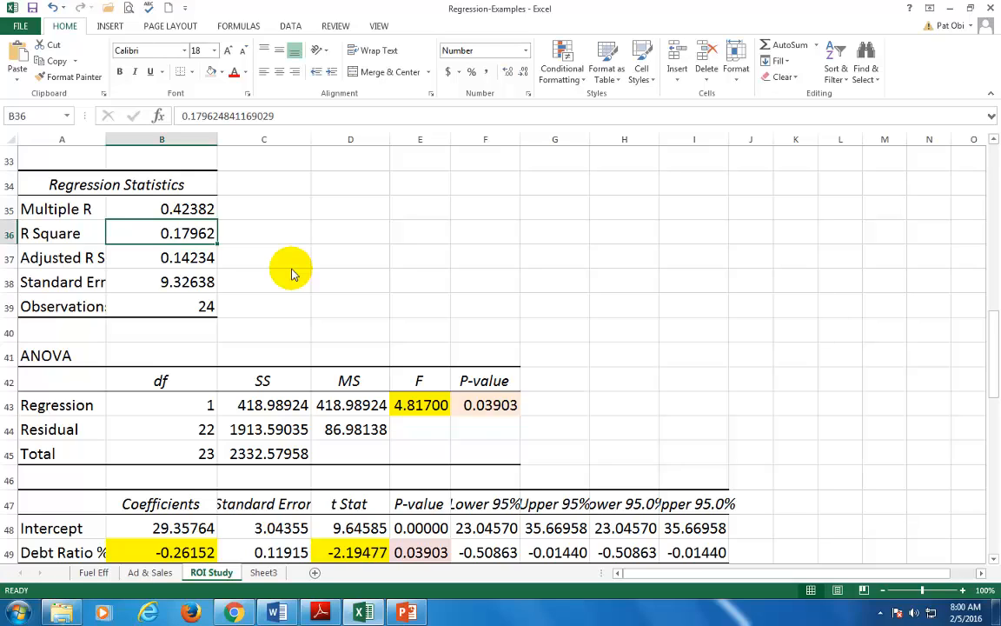
Step: AutoFit the width of column A to the regression statistics labels in A35:A39
click(71, 218)
drag(71, 224, 89, 306)
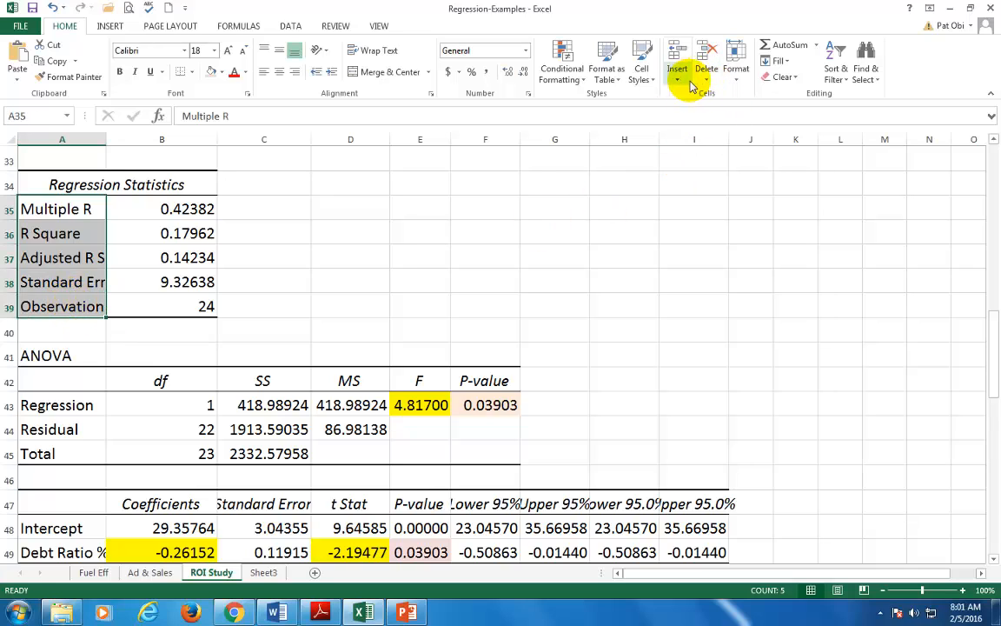
click(741, 81)
click(745, 158)
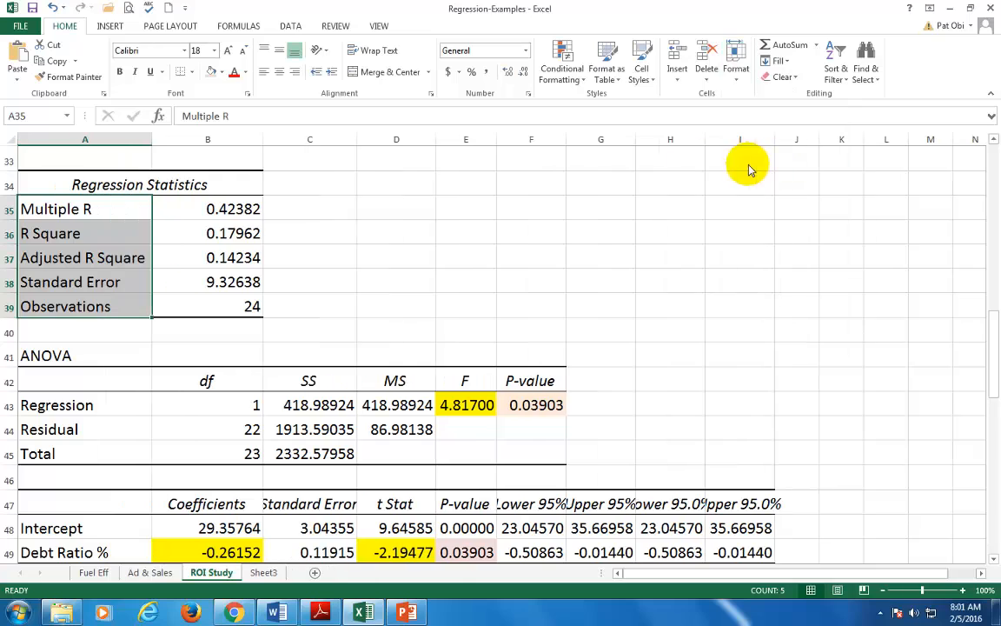
Step: Fill the R Square value in B36 with the same light red
click(235, 233)
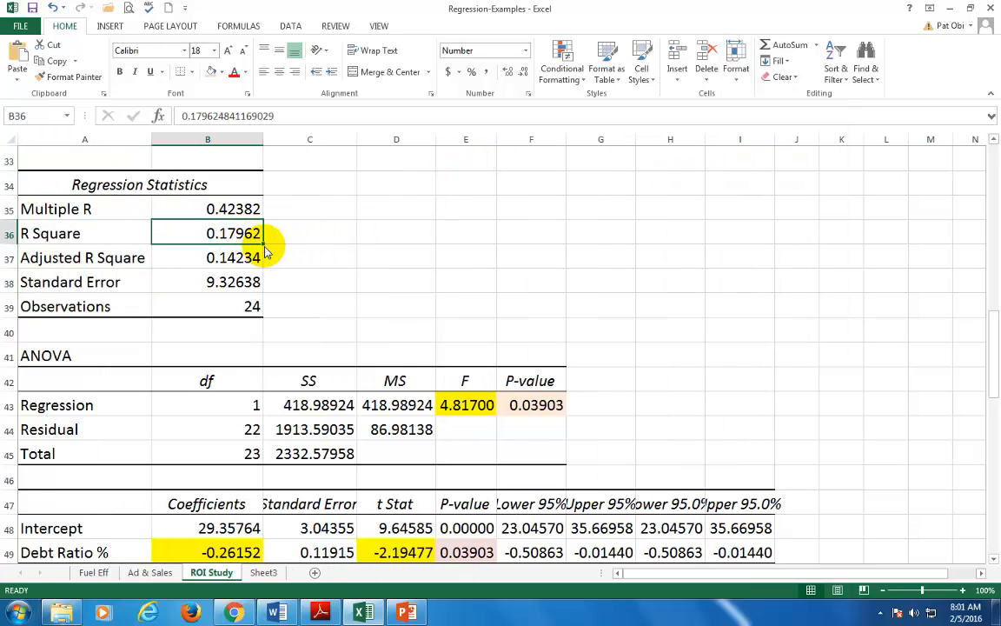
click(213, 71)
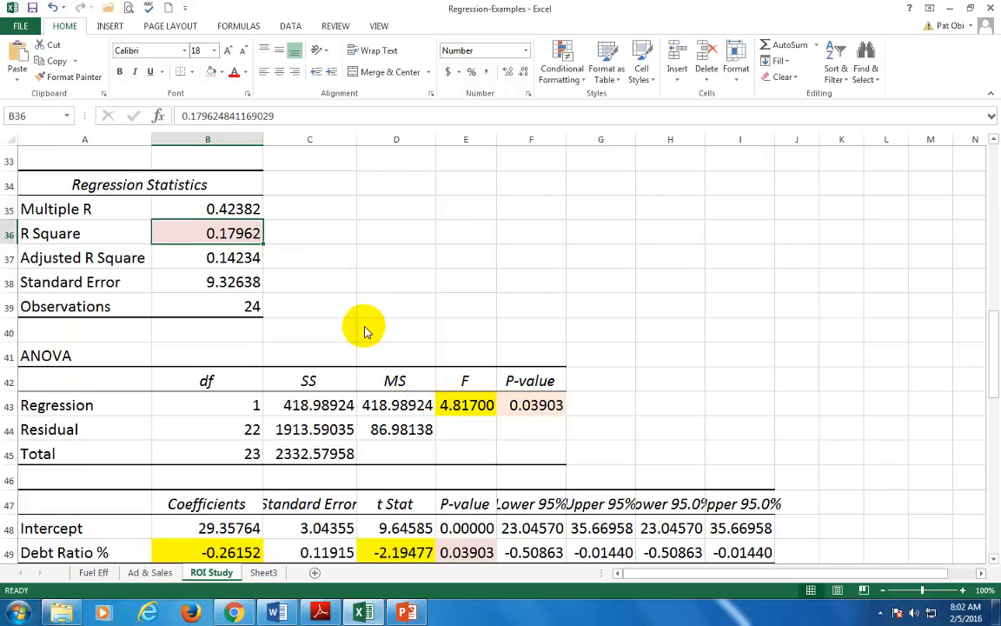
click(338, 241)
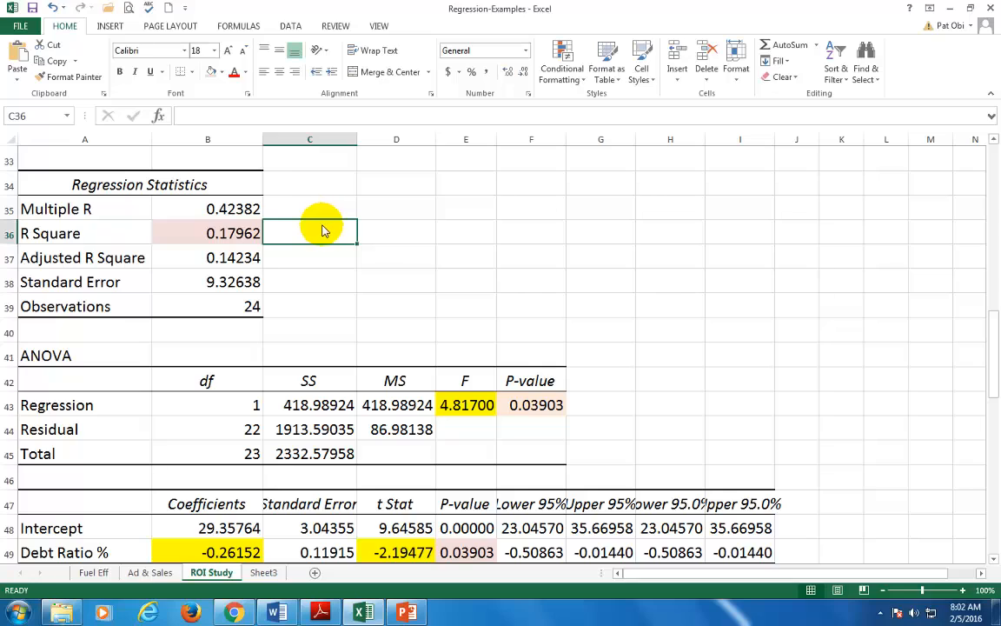
Step: Make the Multiple R value in B35 negative by adding a minus sign in front of it
click(232, 214)
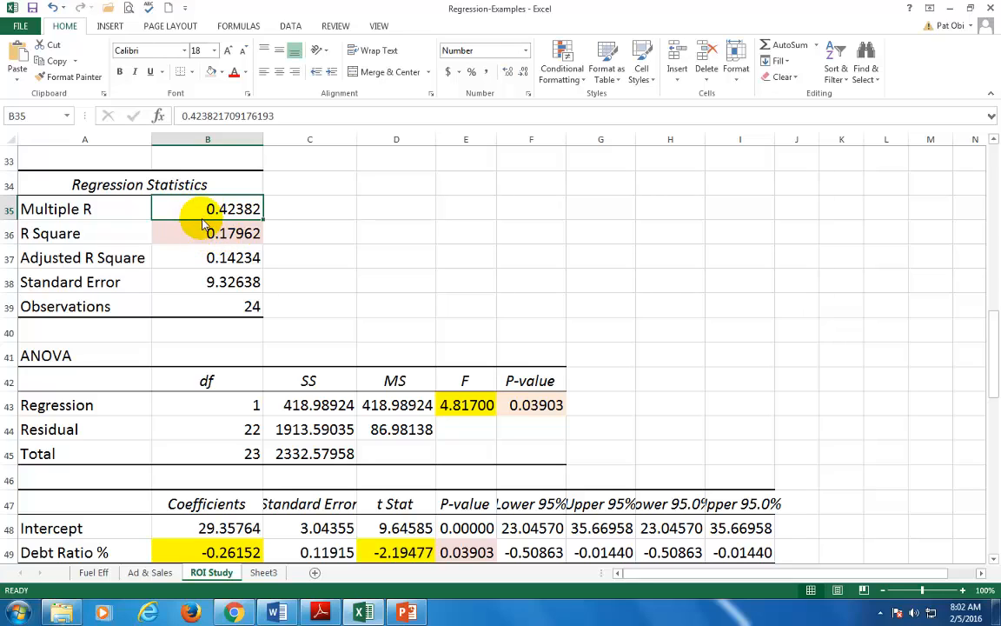
click(184, 116)
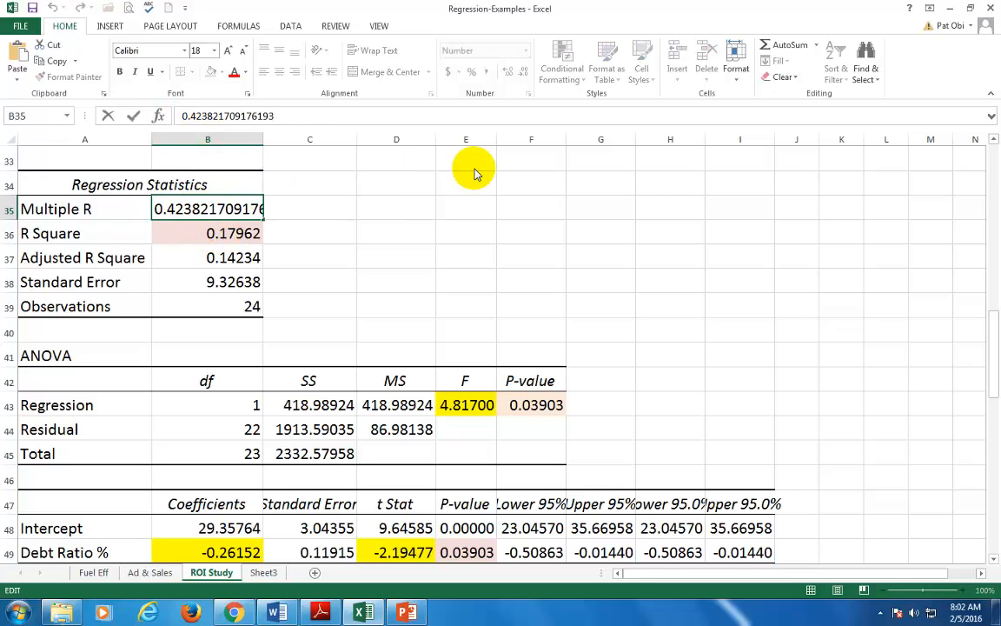
text(-)
key(Return)
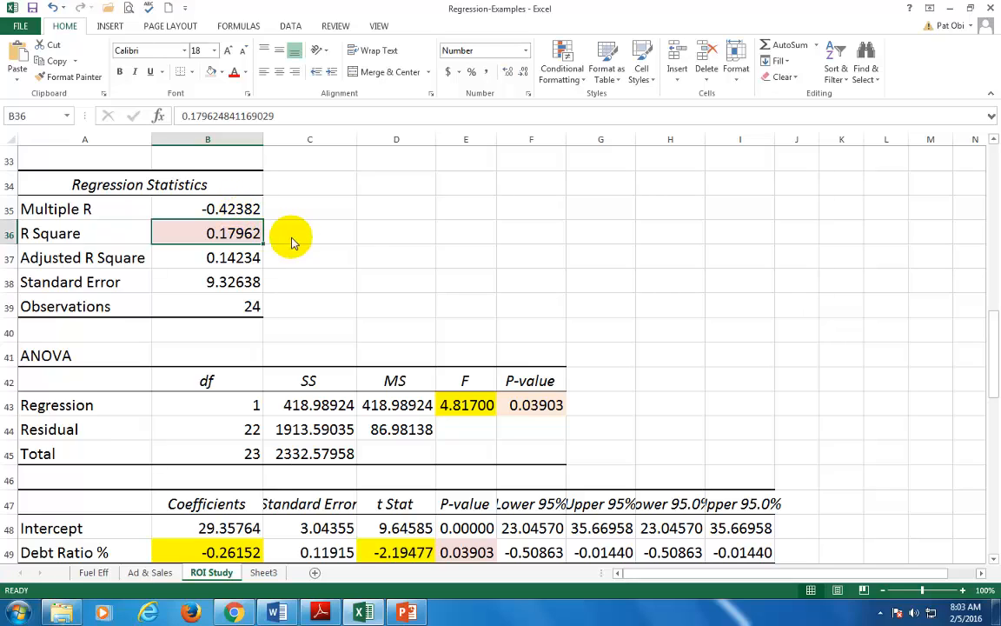
Step: Square Multiple R in D36 with the formula =B35^2
click(374, 238)
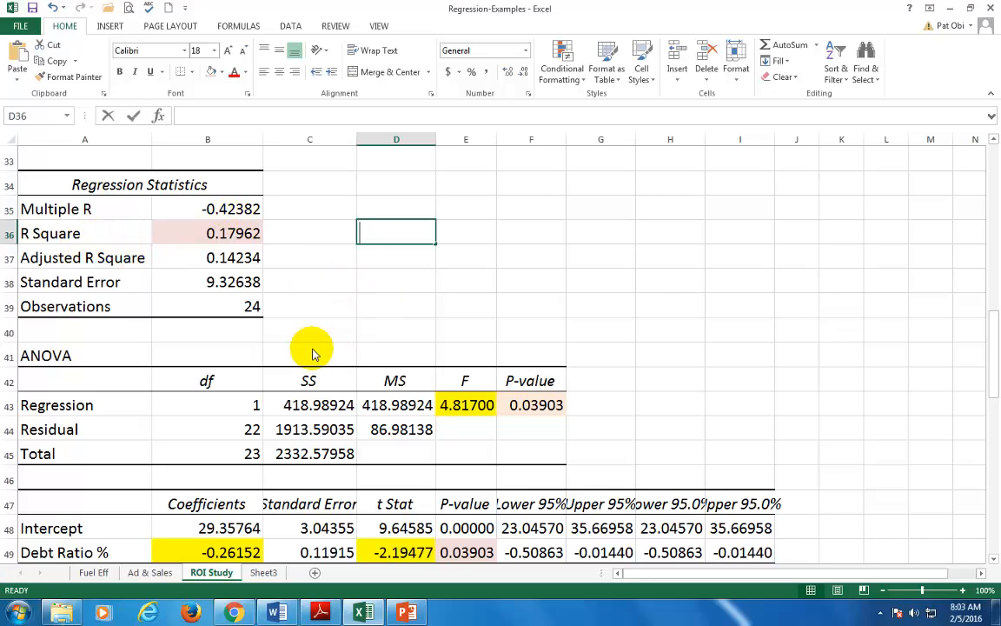
text(=)
click(243, 210)
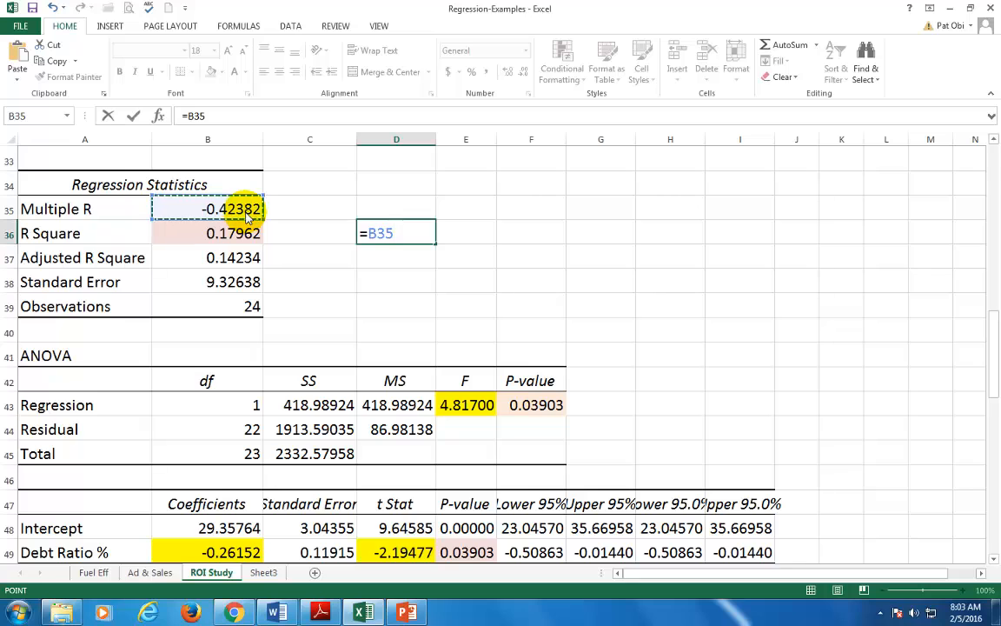
text(^2)
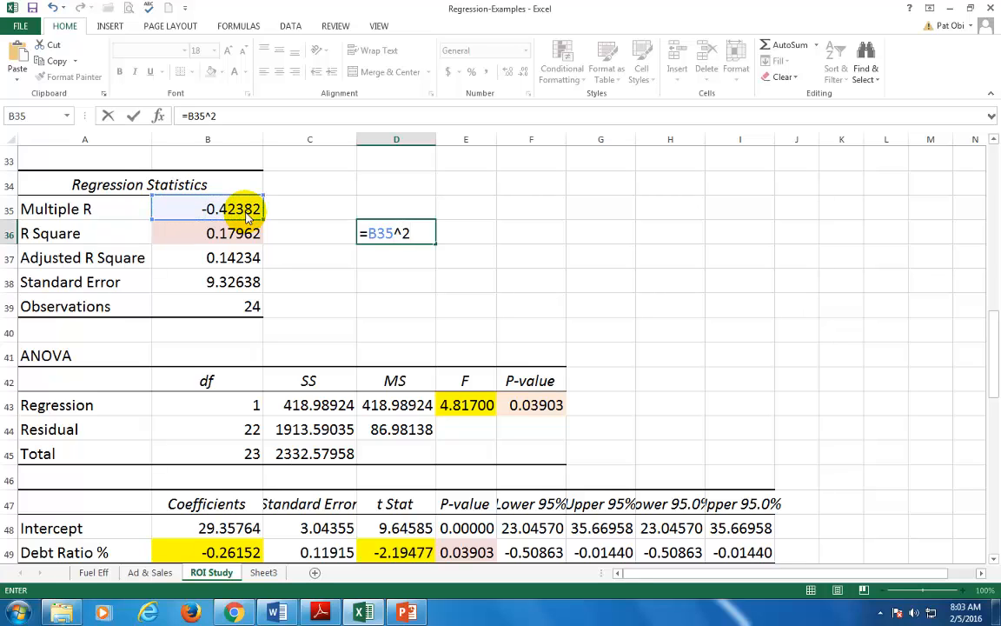
key(Return)
key(Up)
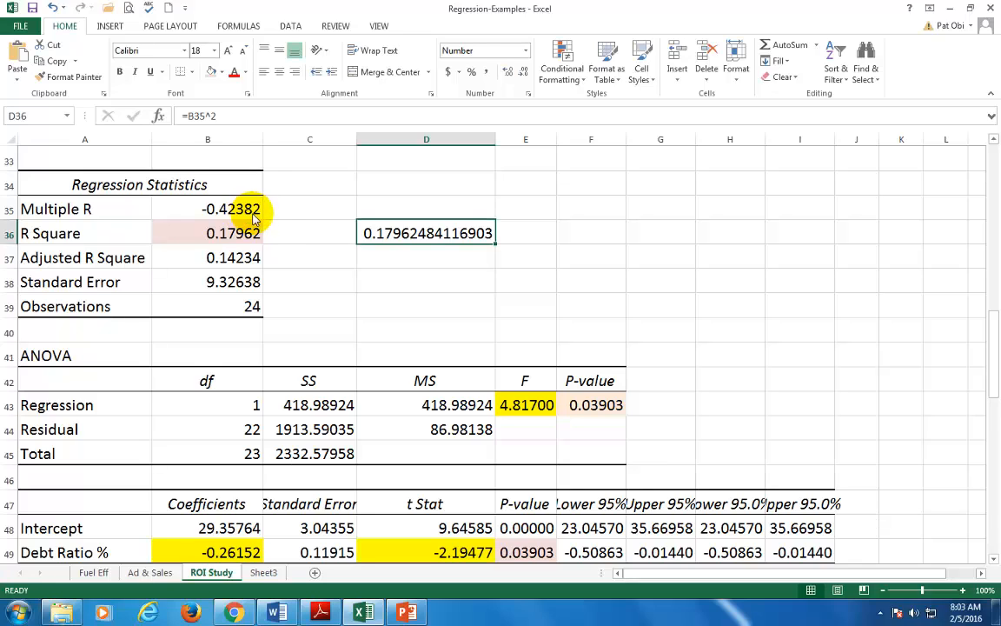
Step: Reduce the squared value in D36 to five decimal places
click(525, 74)
click(525, 74)
click(524, 74)
click(524, 74)
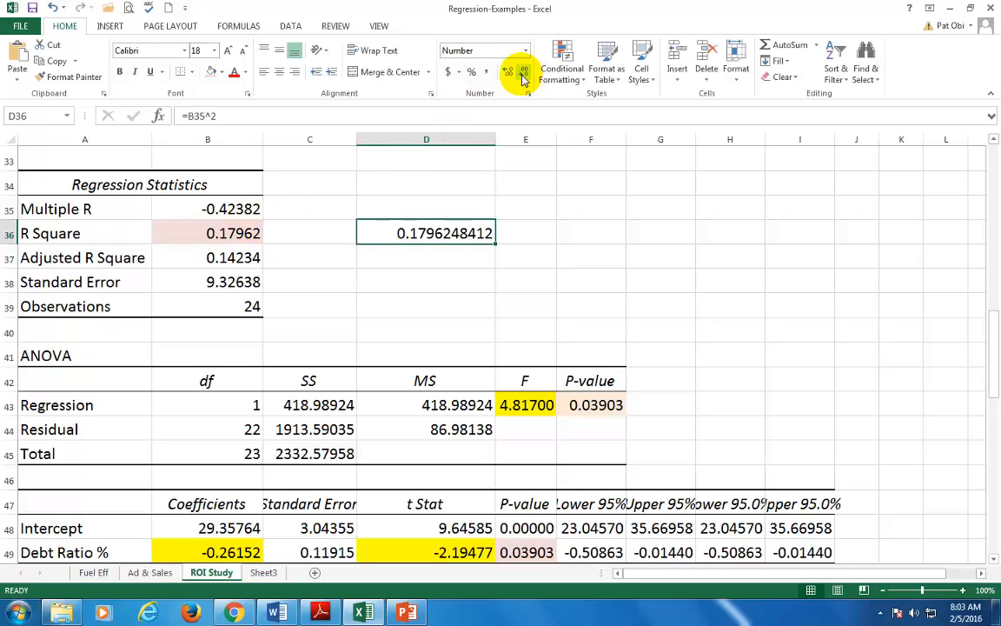
click(524, 73)
click(525, 74)
click(524, 74)
click(524, 74)
click(524, 74)
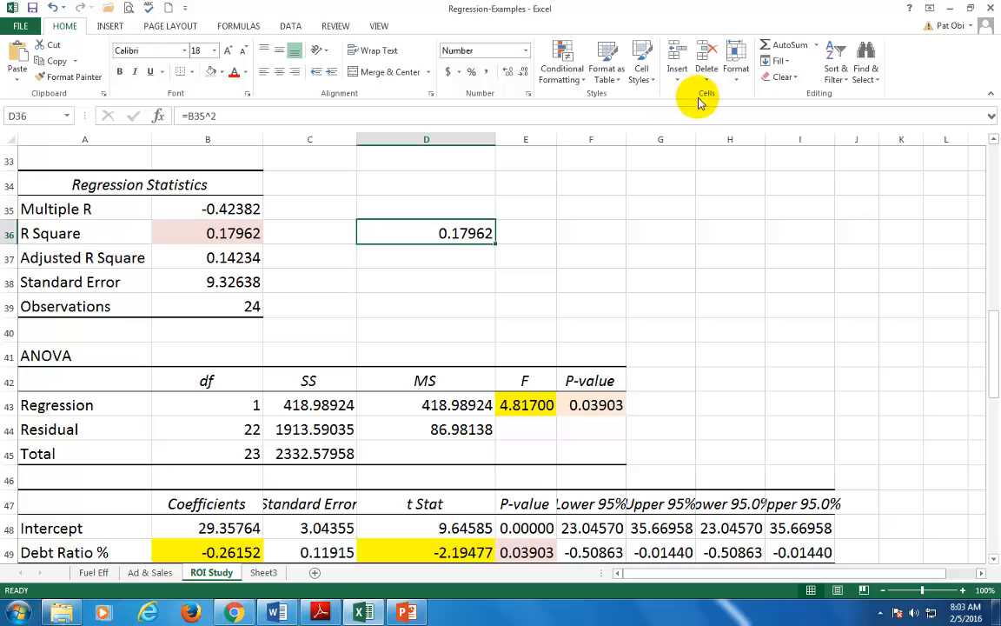
Step: AutoFit the width of column D to the ANOVA MS values in D43:D44
click(736, 68)
click(754, 161)
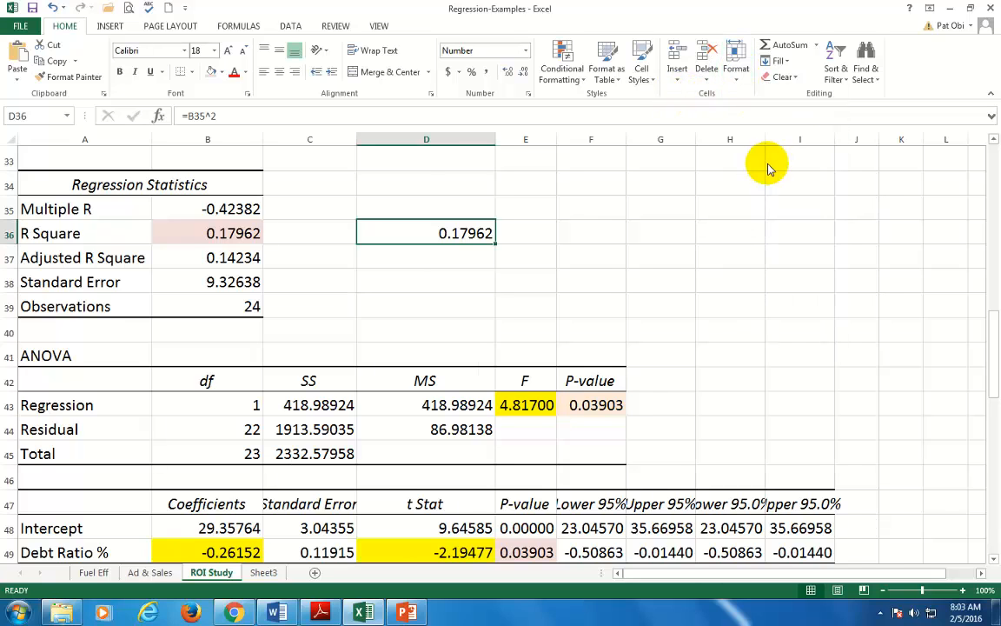
drag(387, 405, 388, 441)
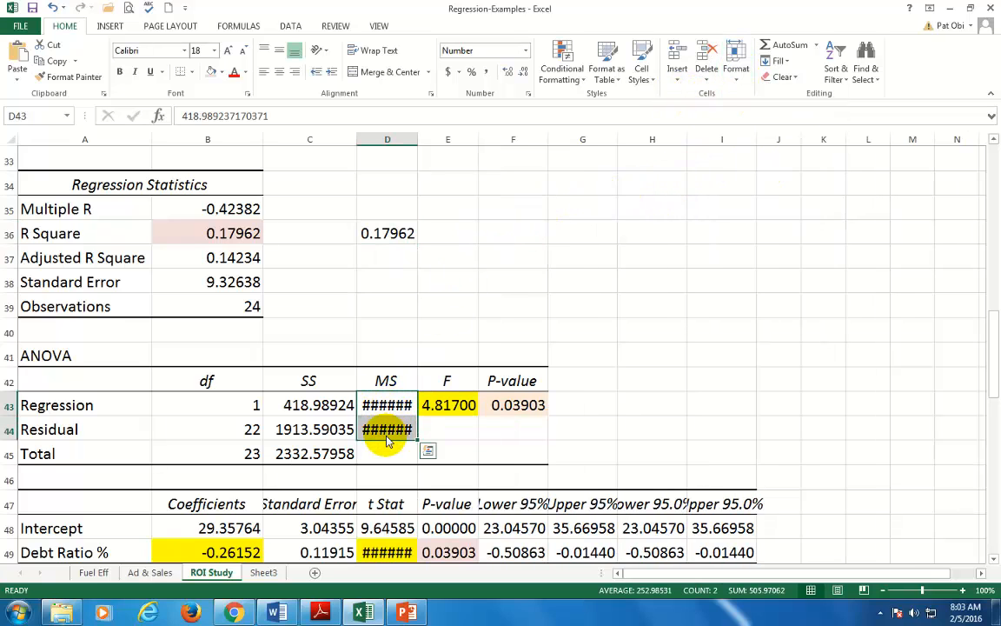
key(F4)
click(416, 240)
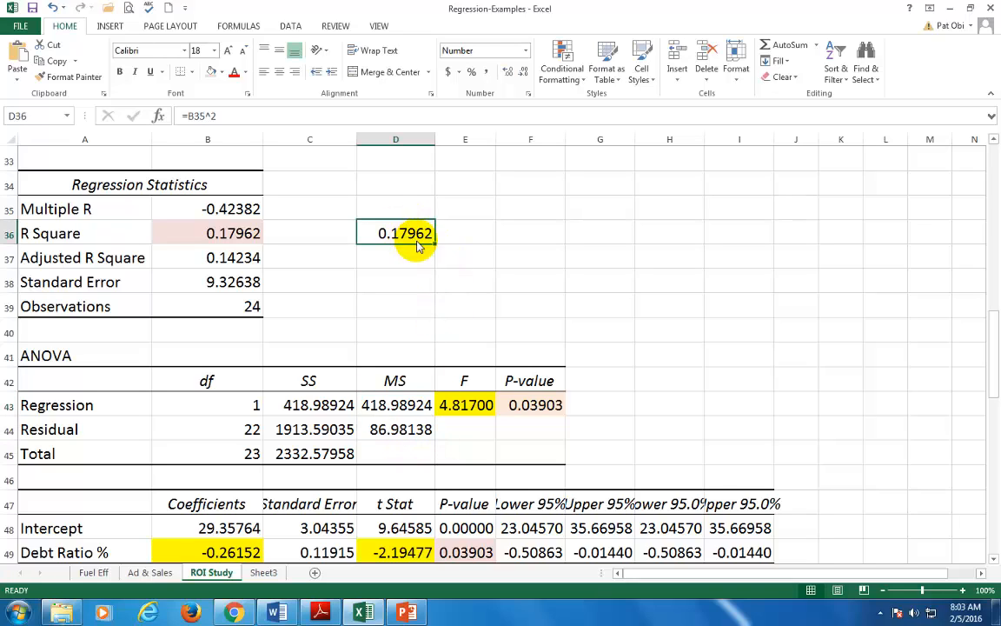
Step: Divide the regression SS by the total SS in D37 with =C43/C45, shown to five decimal places
click(402, 260)
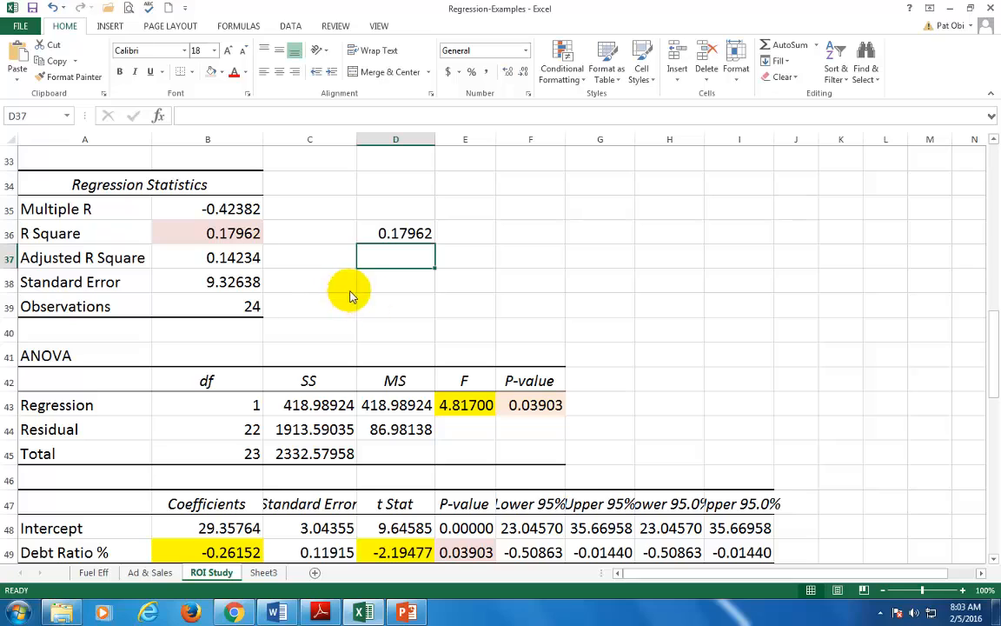
text(=)
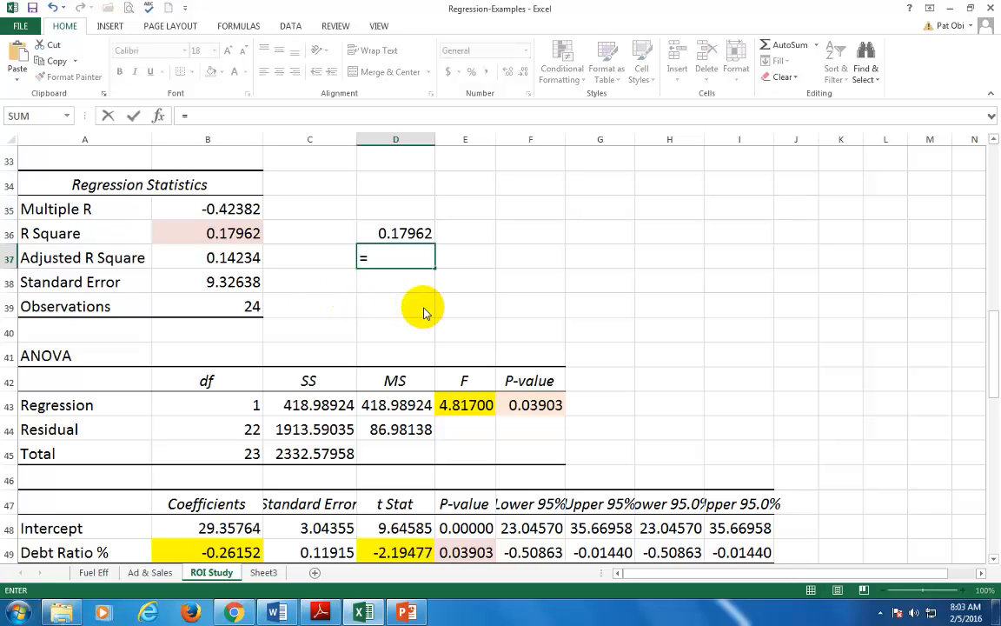
click(320, 410)
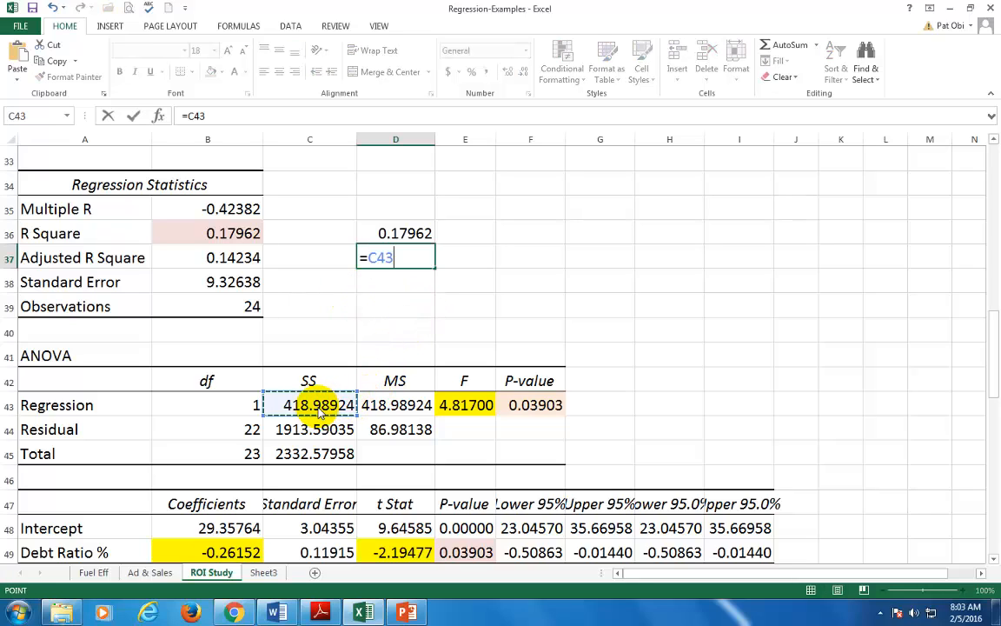
text(/)
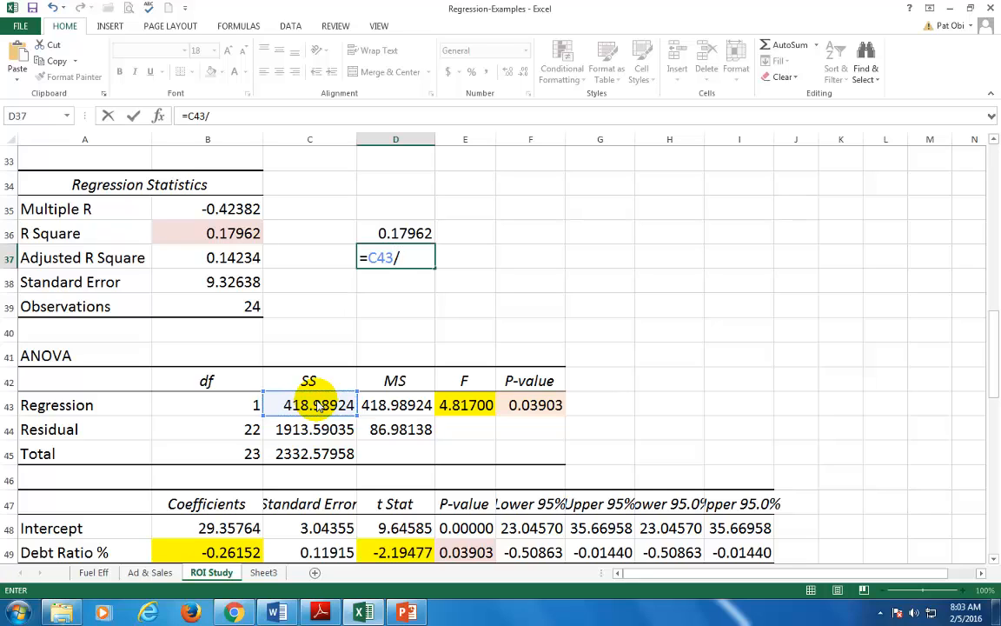
click(344, 456)
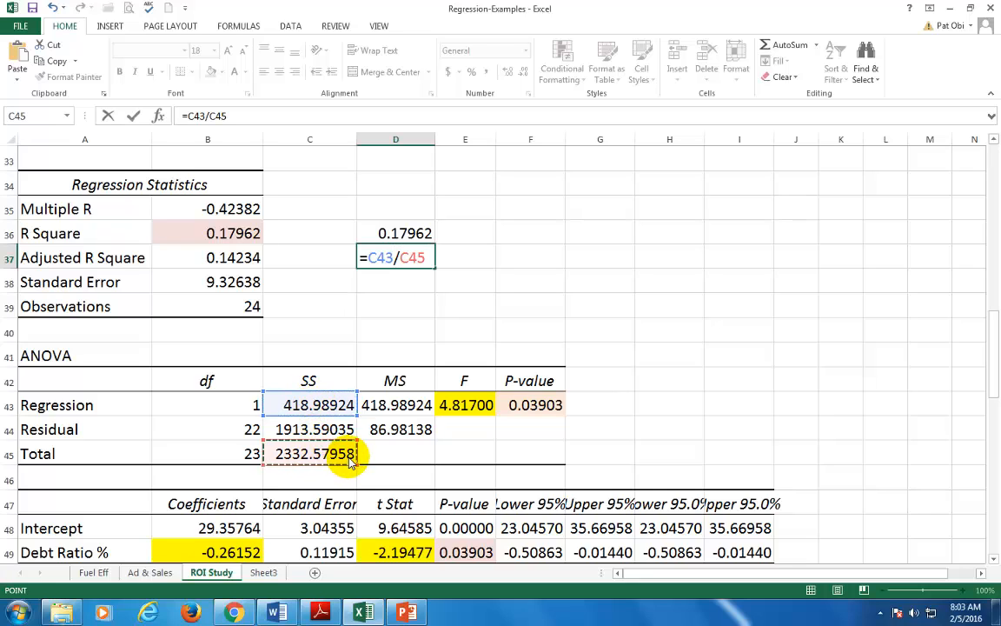
key(Return)
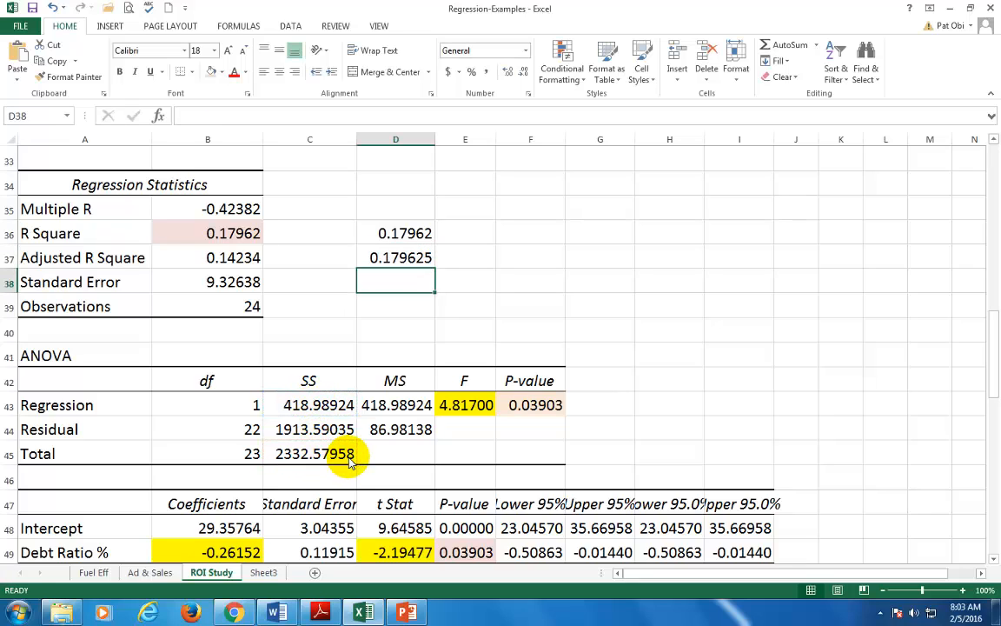
click(426, 259)
click(524, 73)
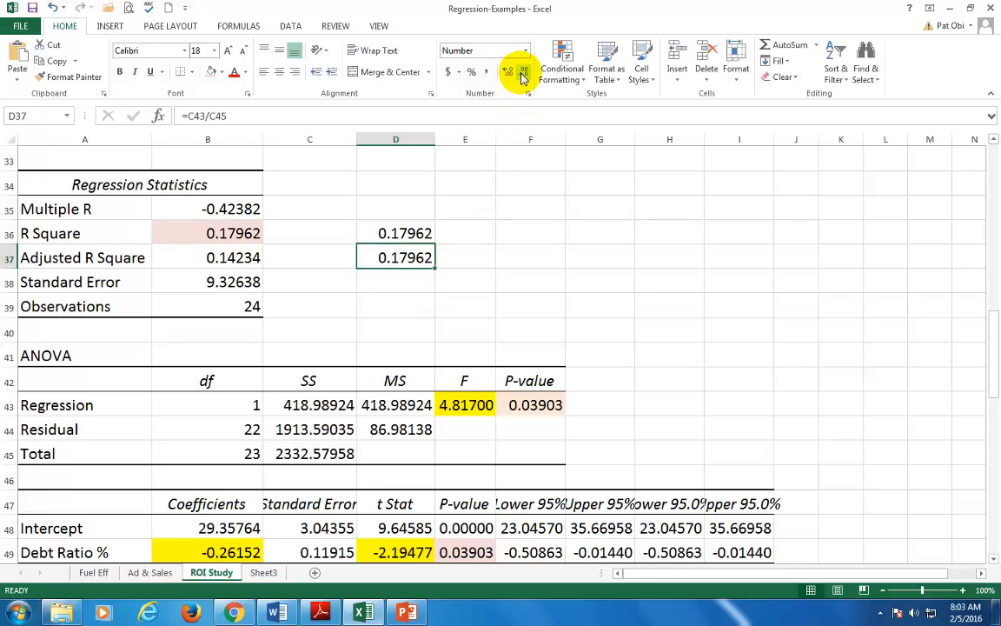
Step: Examine the ANOVA Regression and Residual rows, including the residual SS and MS, and the Standard Error in B38
click(61, 410)
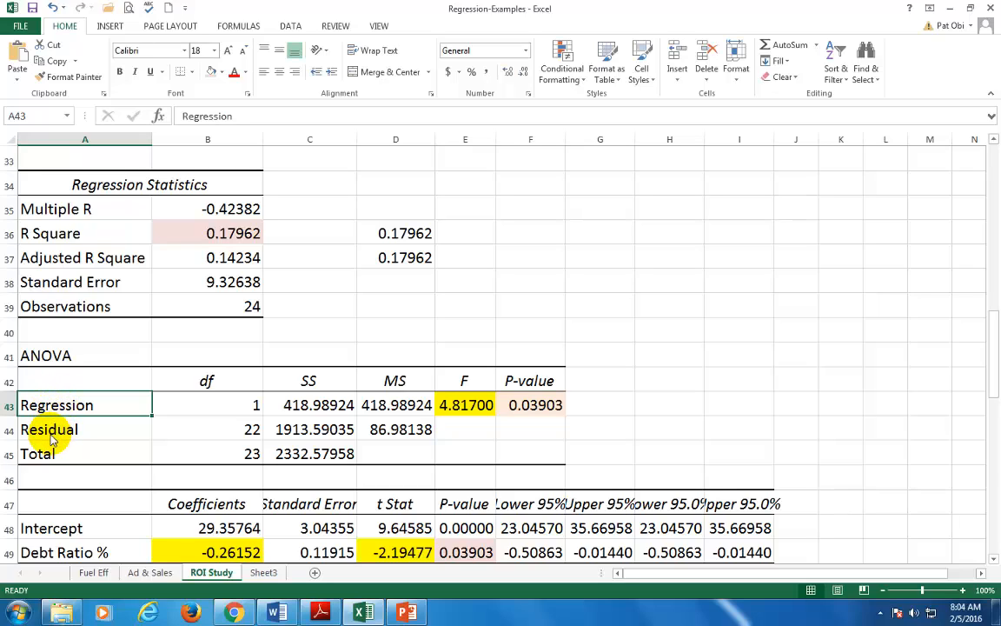
click(52, 435)
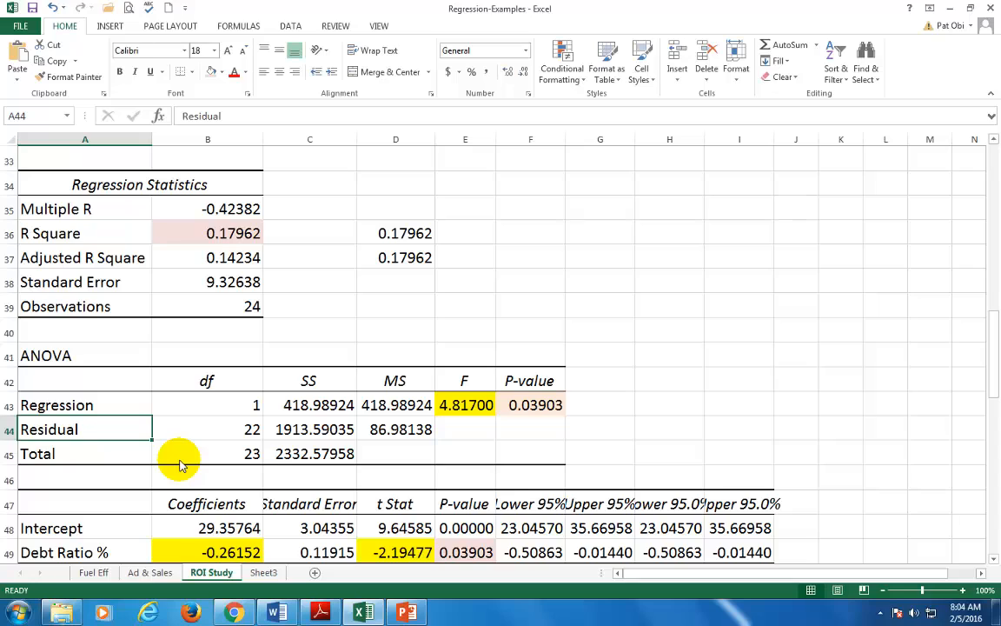
click(306, 435)
click(387, 438)
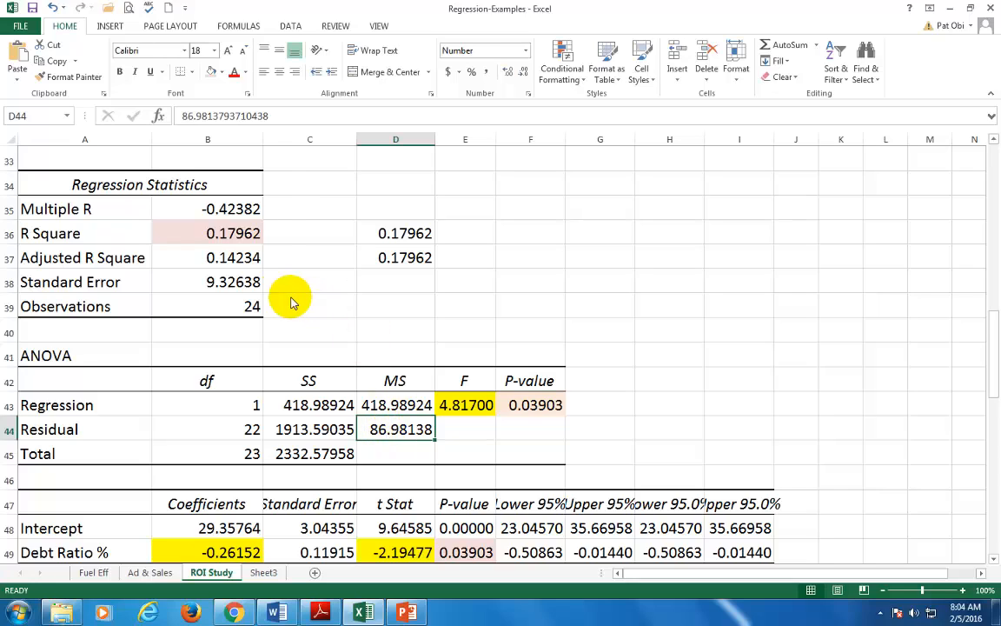
click(239, 278)
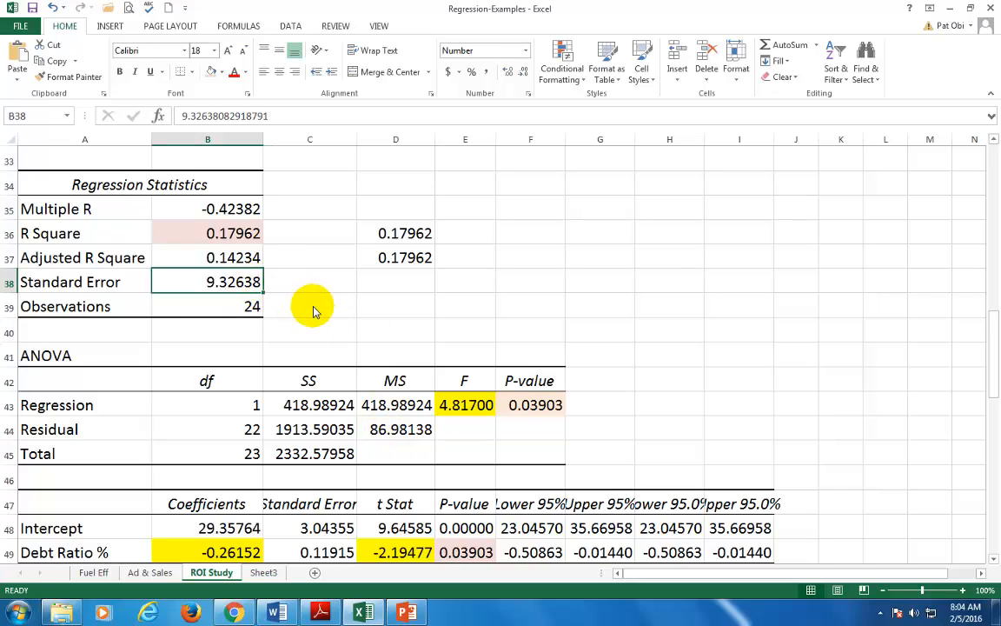
Step: Calculate the square root of the residual MS in C38 with =SQRT(D44) and compare it with the Standard Error in B38
click(338, 290)
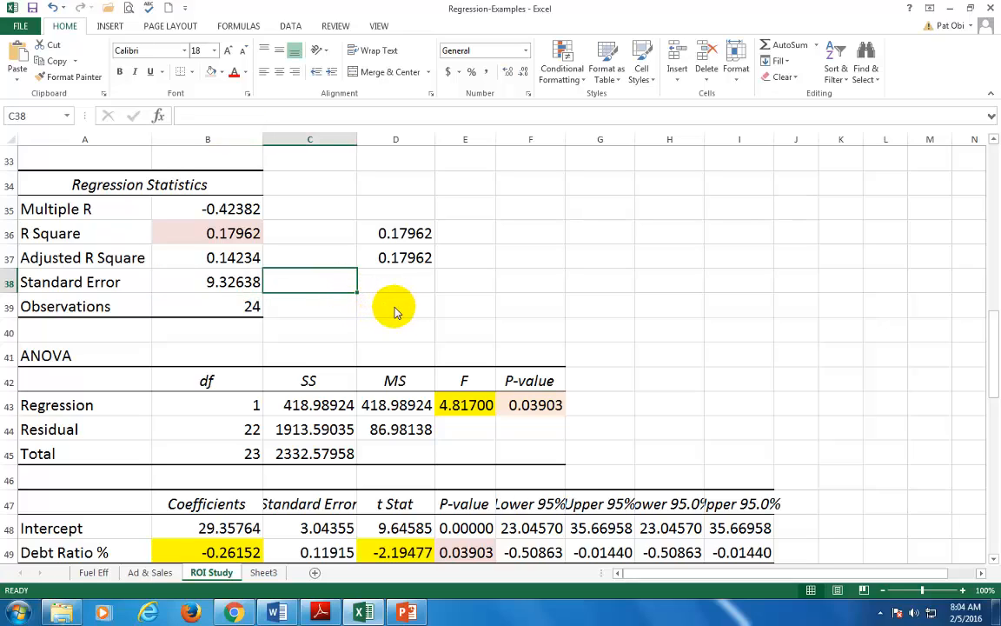
text(=sqrt)
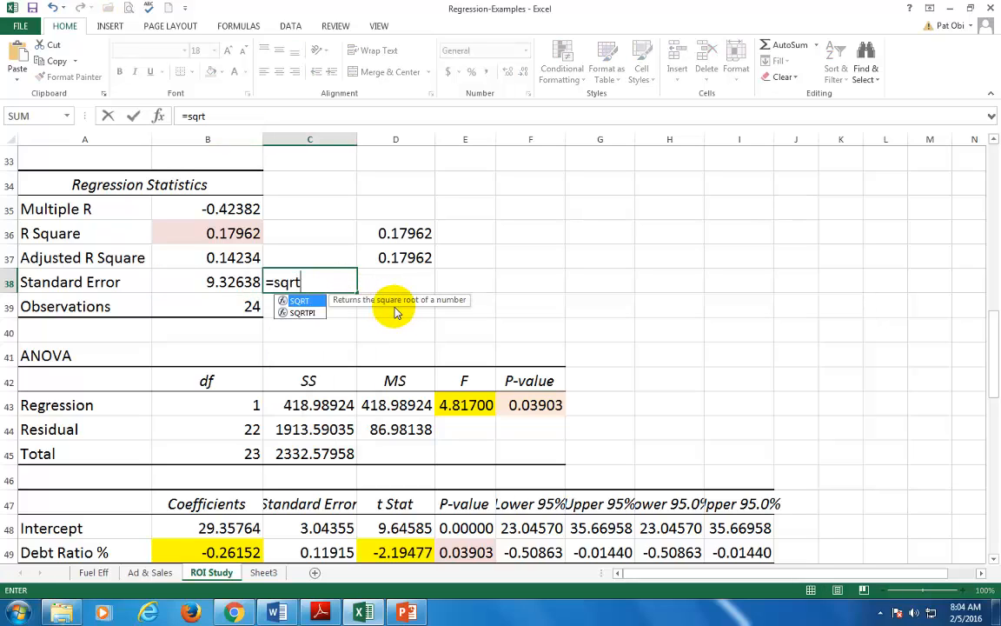
text(()
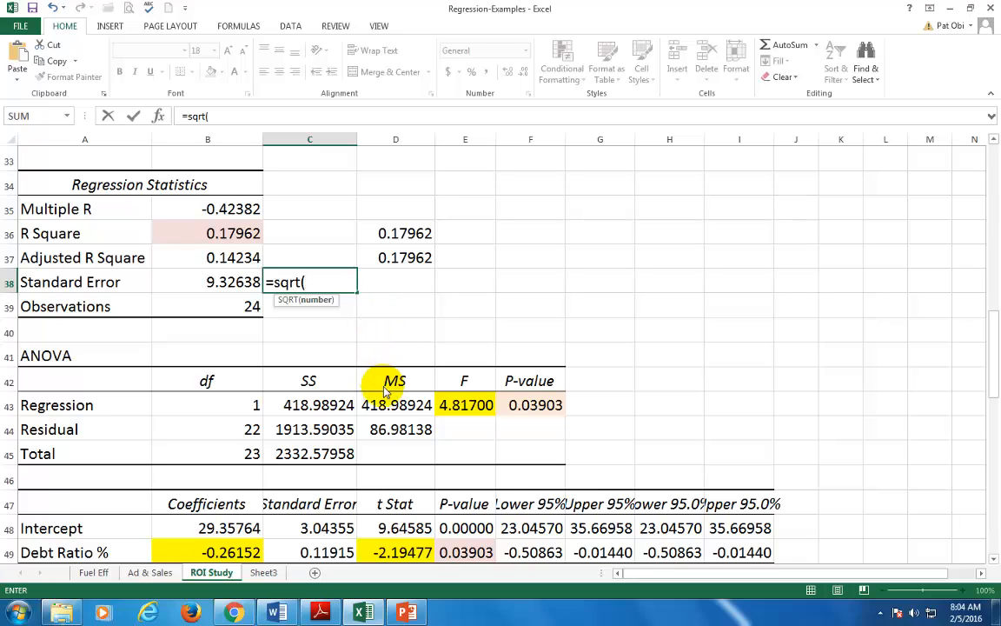
click(389, 434)
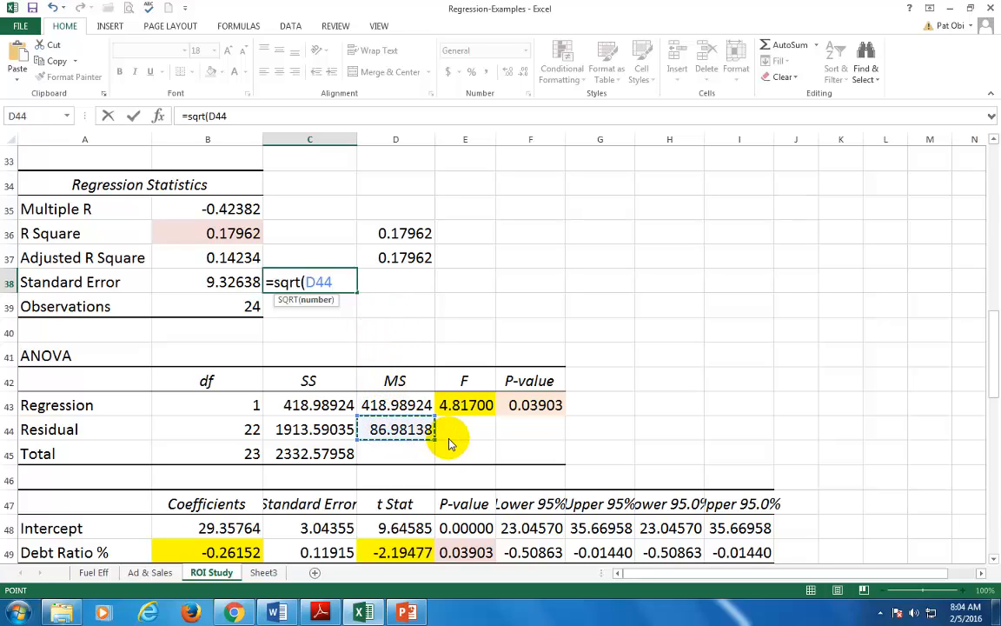
text())
key(Return)
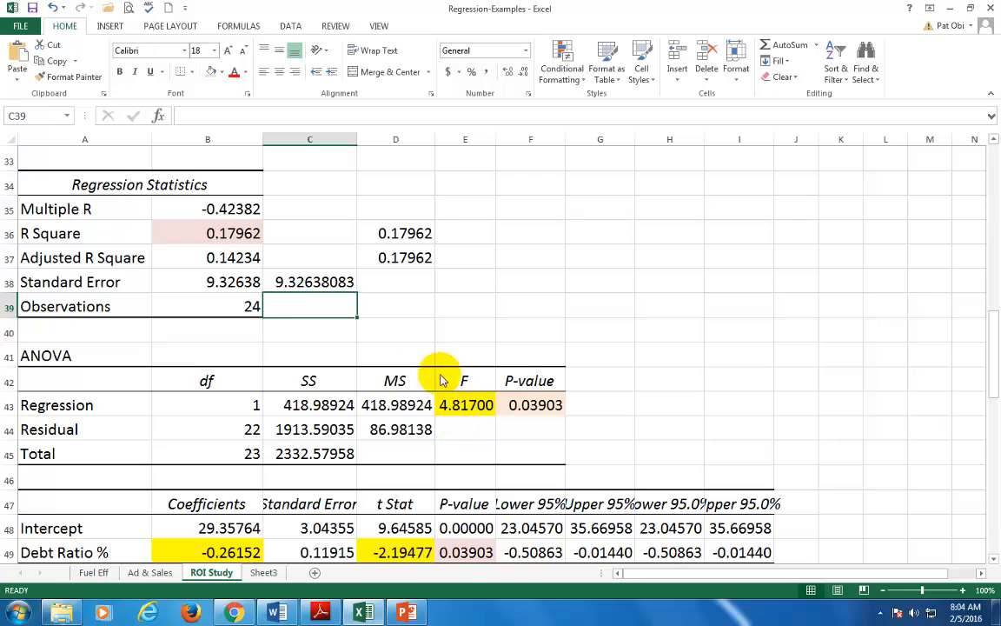
click(254, 283)
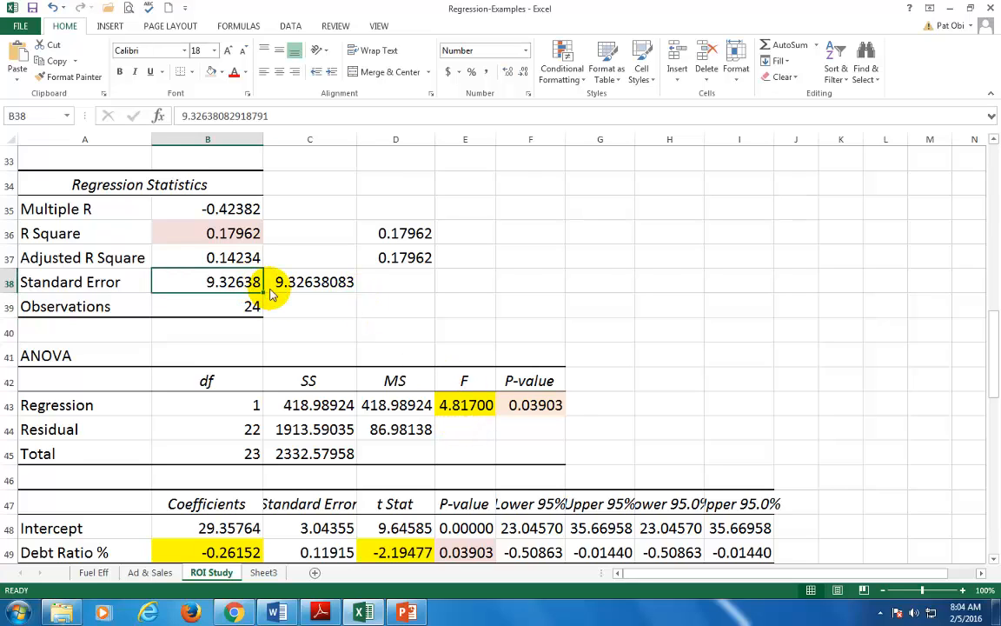
Step: Switch to the PowerPoint presentation and start the slide show from the Regression Output slide, number 72
key(alt+Tab)
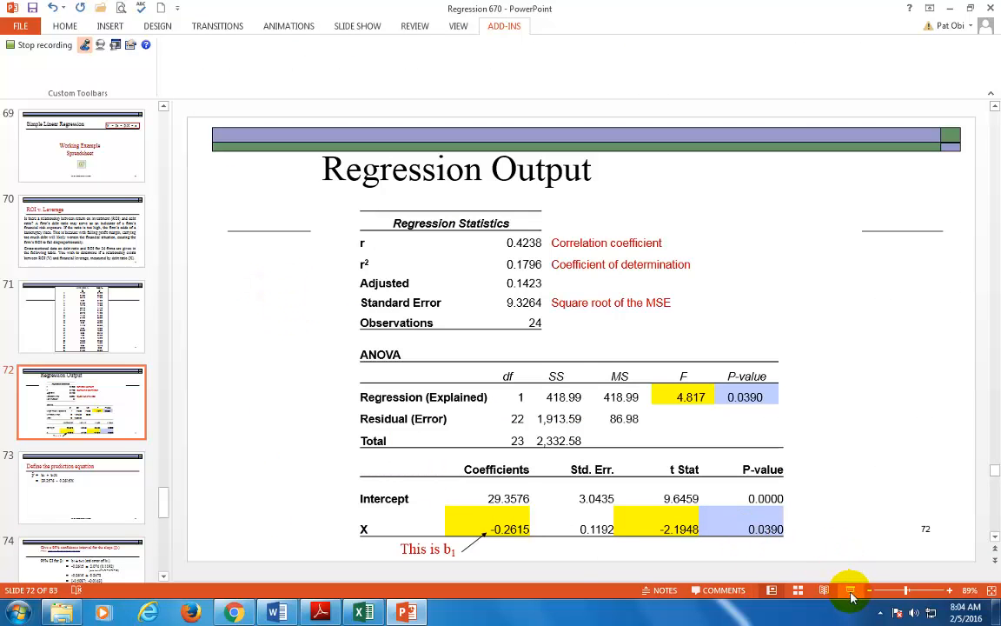
click(851, 593)
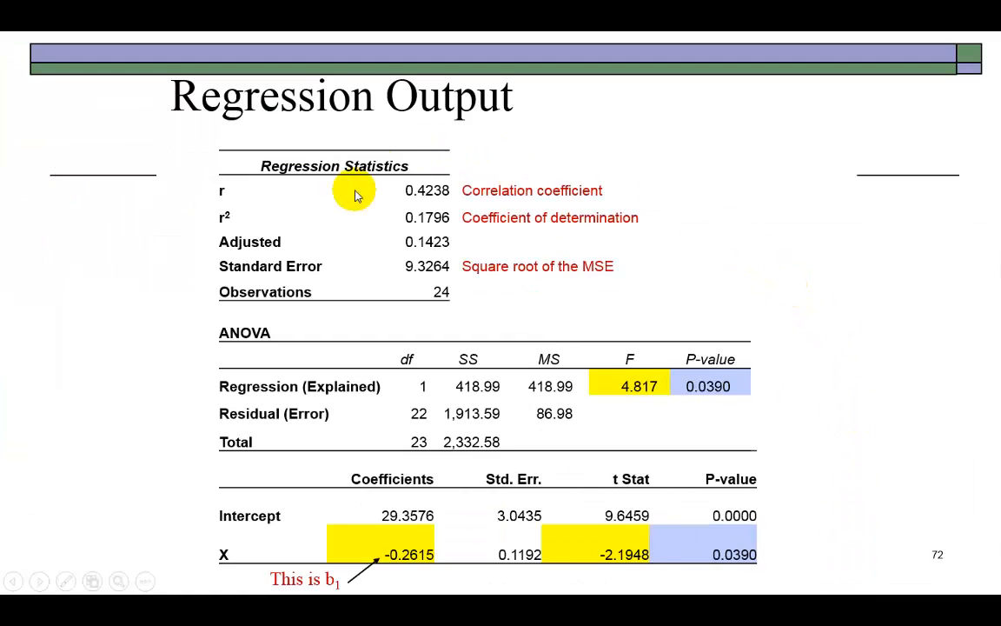